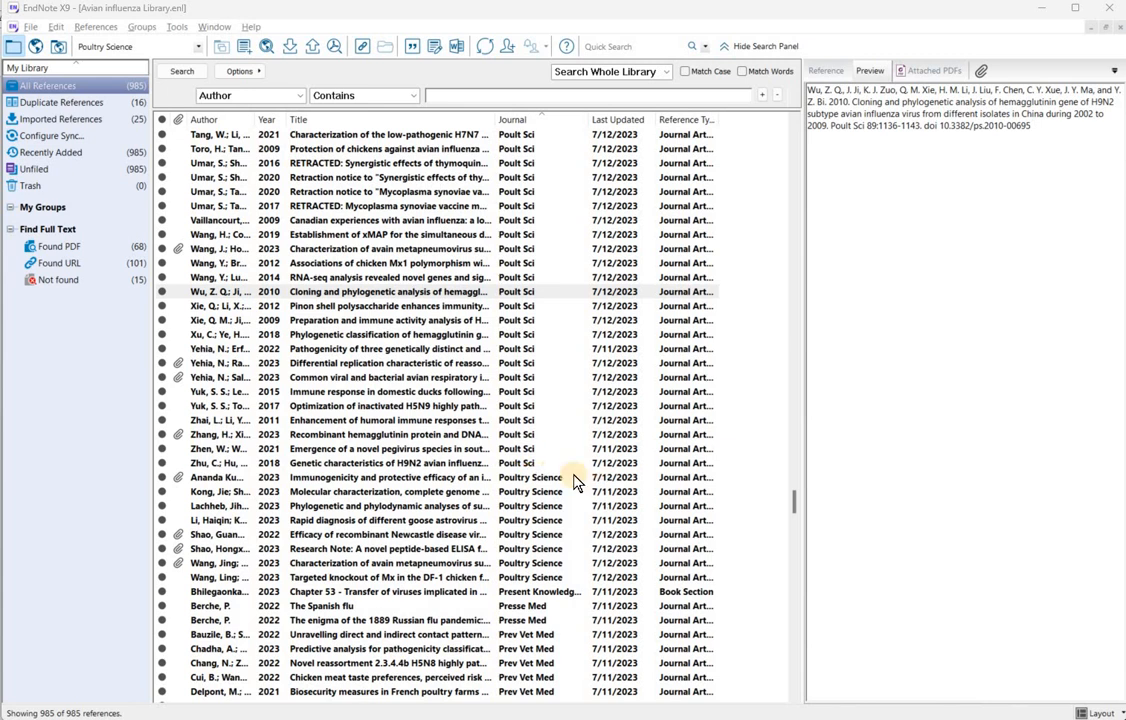
Compare the journal name in the citation previews of references listed under Poult Sci and under Poultry Science
{"action": "left_click", "coordinate": [527, 451]}
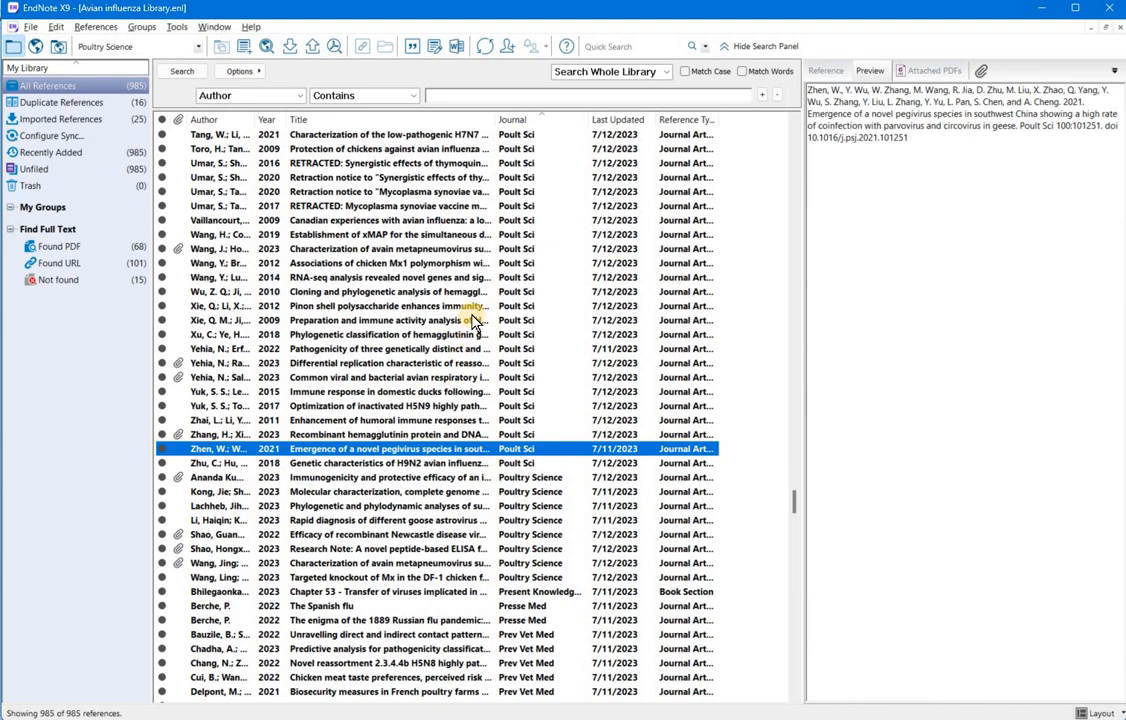
{"action": "left_click_drag", "start_coordinate": [734, 312], "coordinate": [585, 540]}
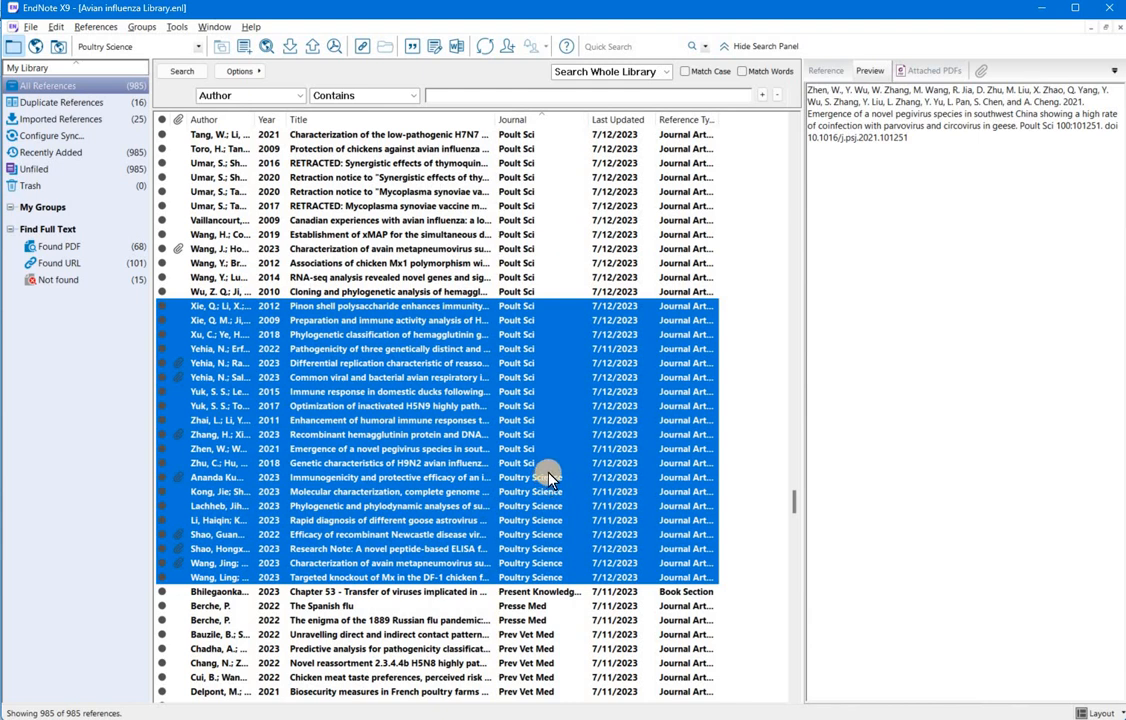
{"action": "left_click", "coordinate": [549, 478]}
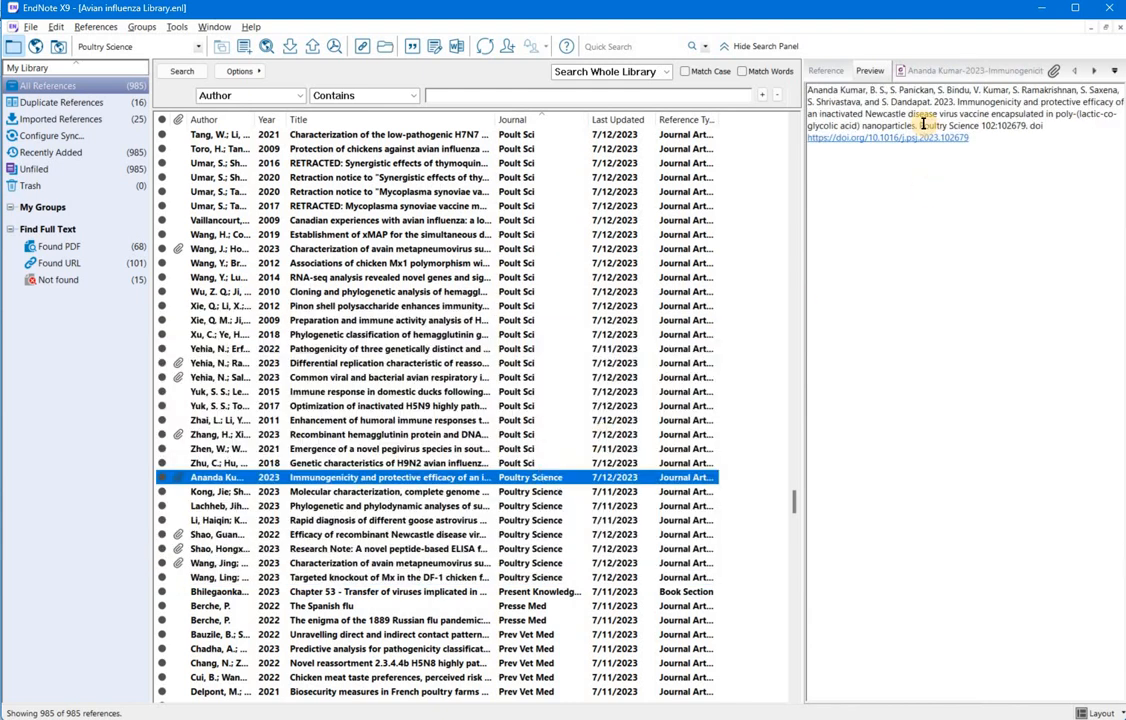
{"action": "left_click_drag", "start_coordinate": [921, 123], "coordinate": [980, 124]}
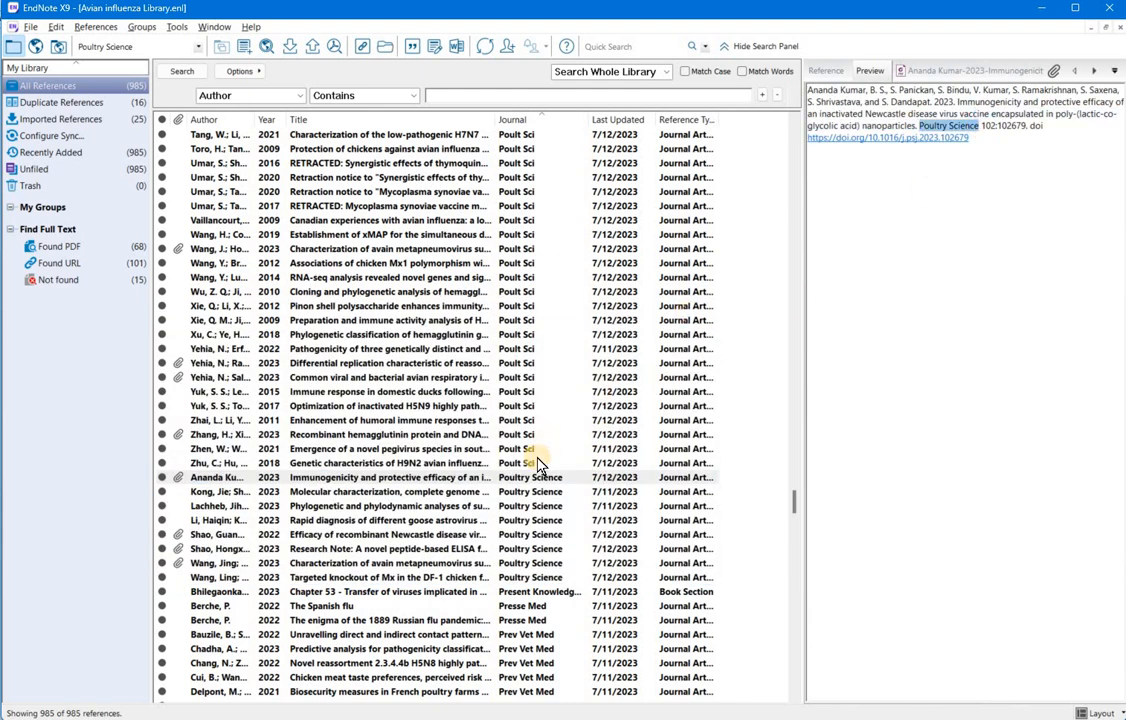
{"action": "left_click", "coordinate": [570, 462]}
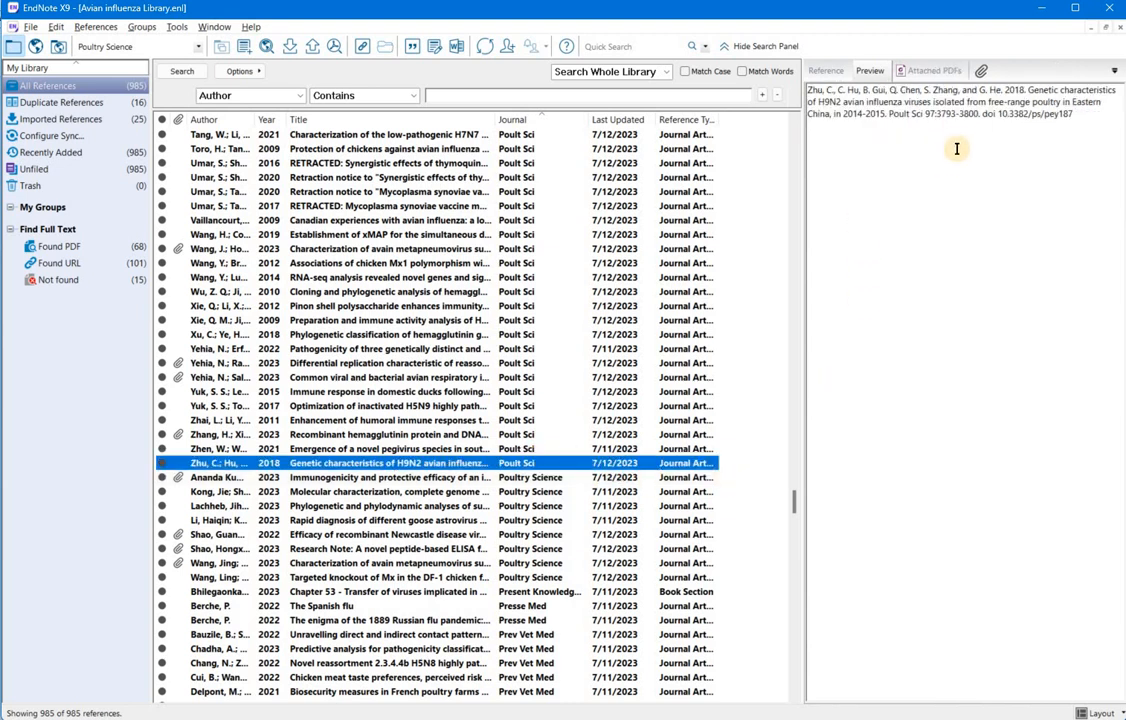
{"action": "left_click_drag", "start_coordinate": [889, 116], "coordinate": [924, 116]}
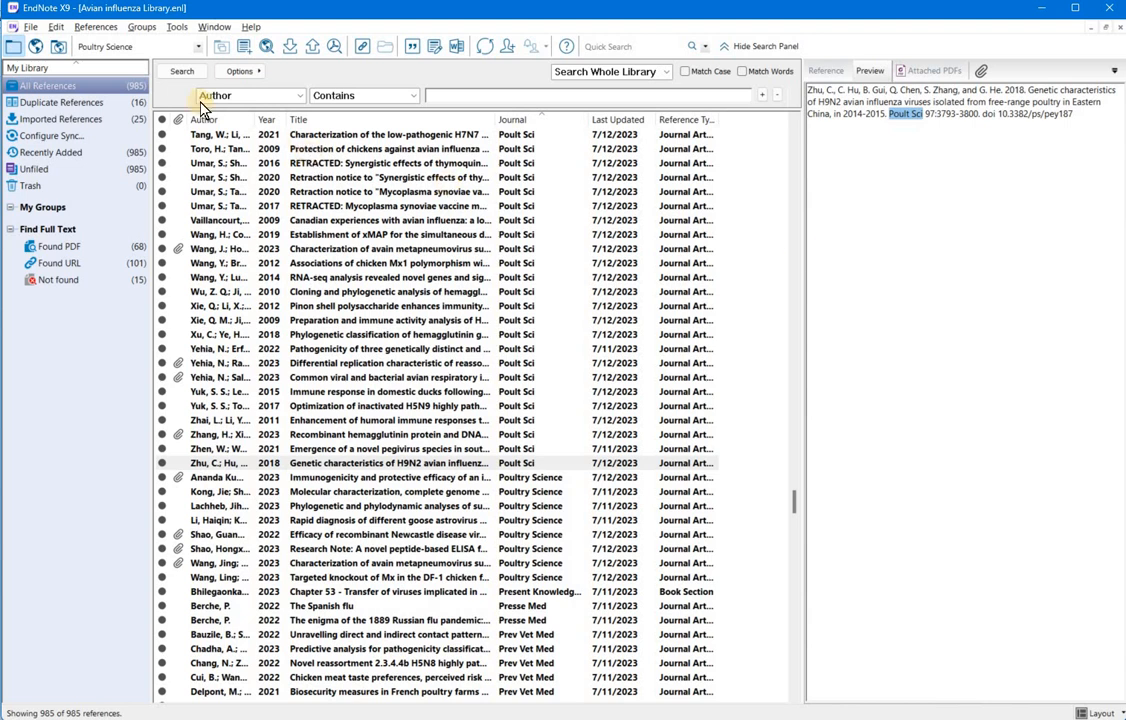
Switch the output style to APA 6th and check the journal name in the previews of a Poult Sci and a Poultry Science reference
{"action": "left_click", "coordinate": [165, 50]}
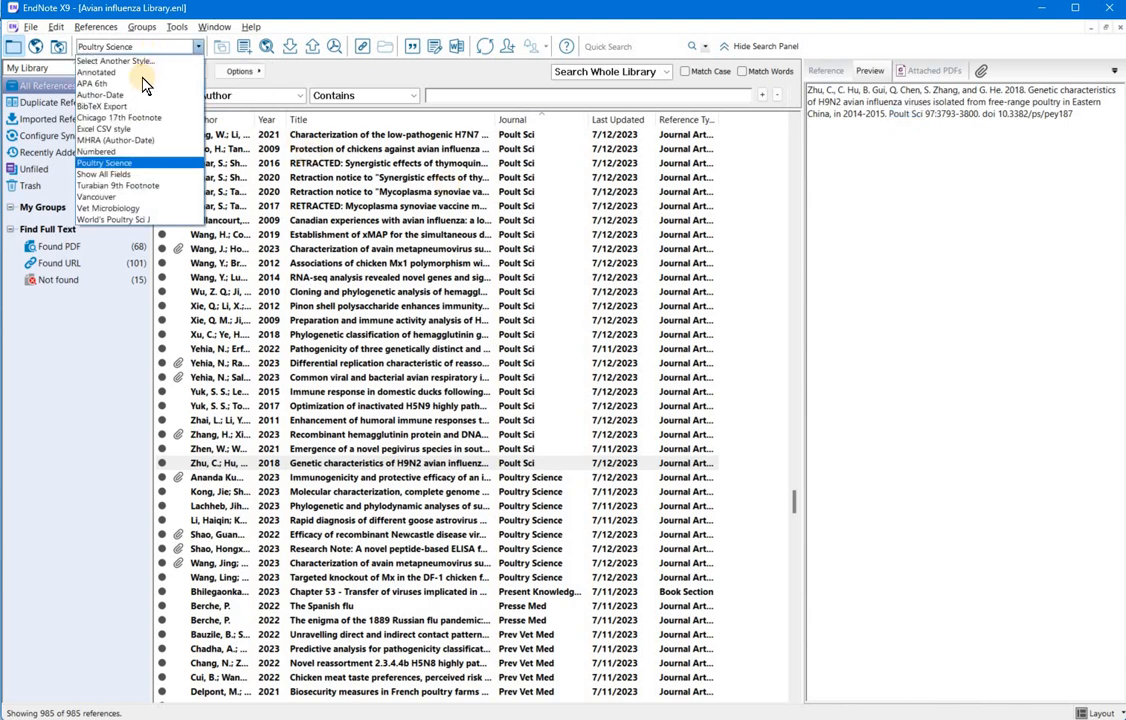
{"action": "left_click", "coordinate": [140, 84]}
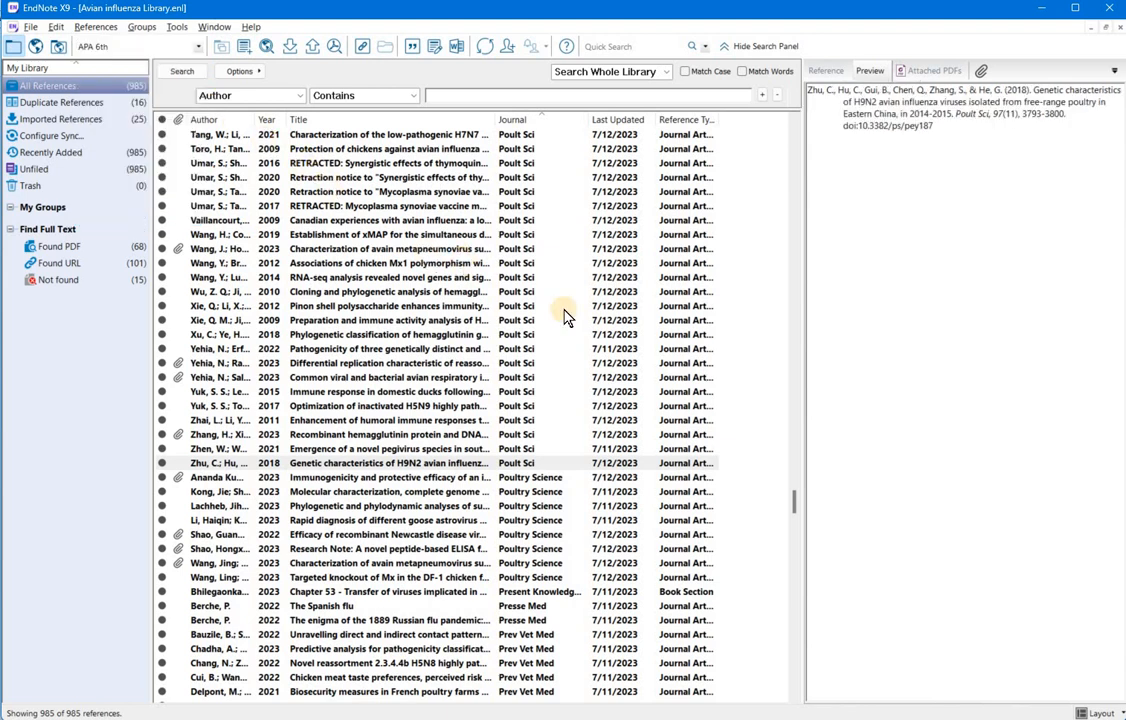
{"action": "left_click", "coordinate": [530, 465]}
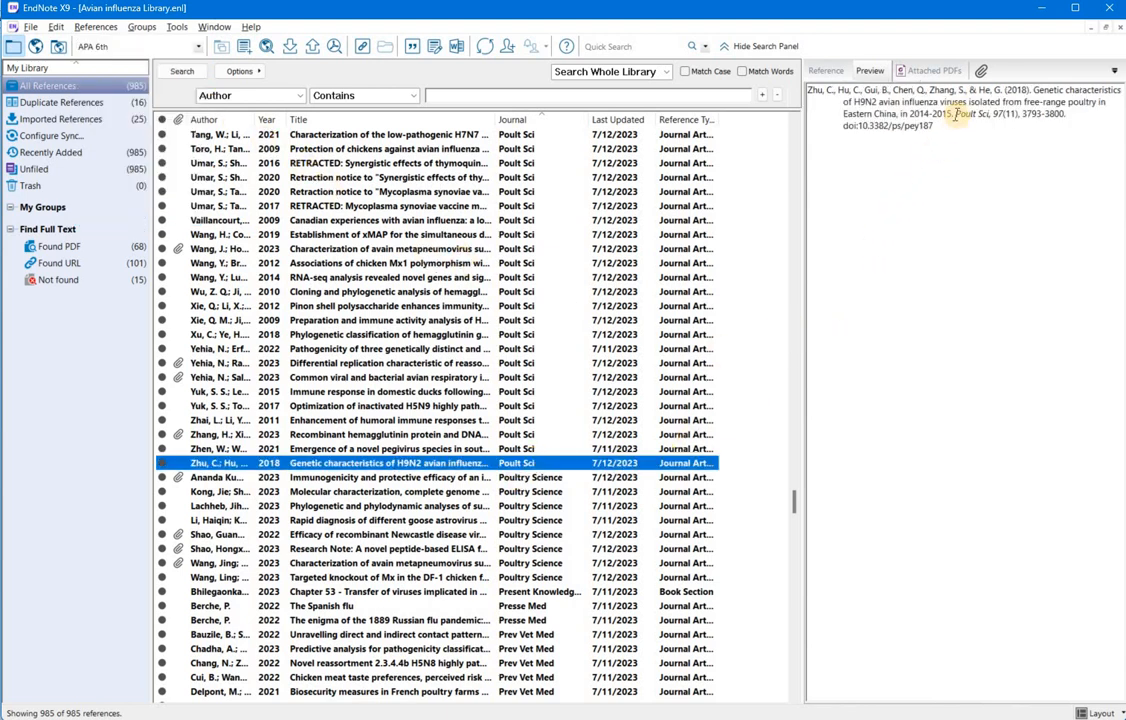
{"action": "left_click_drag", "start_coordinate": [955, 114], "coordinate": [935, 127]}
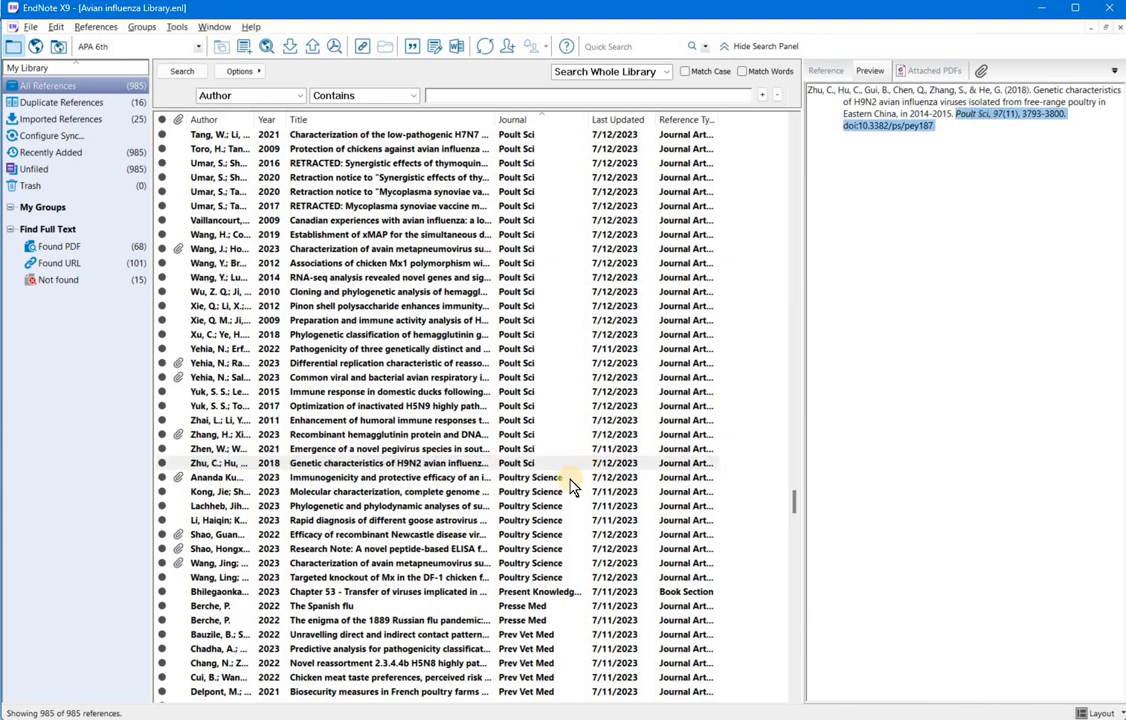
{"action": "left_click", "coordinate": [688, 477]}
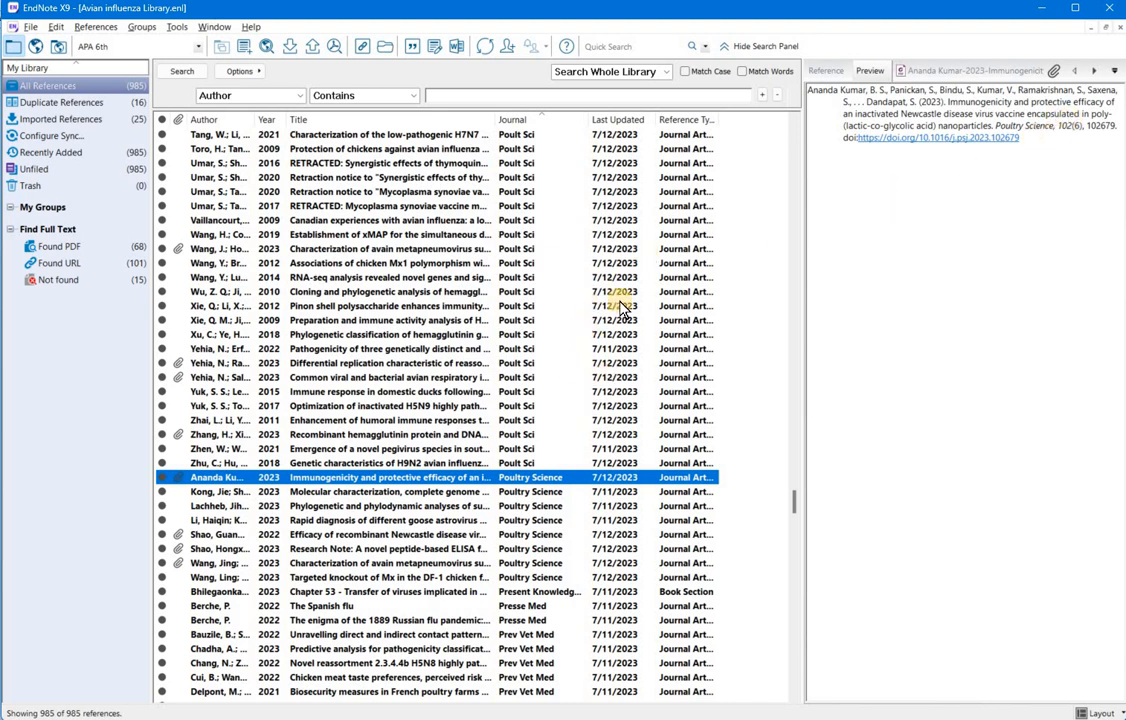
Open the library's Journals term list and delete all of its terms
{"action": "left_click", "coordinate": [176, 26]}
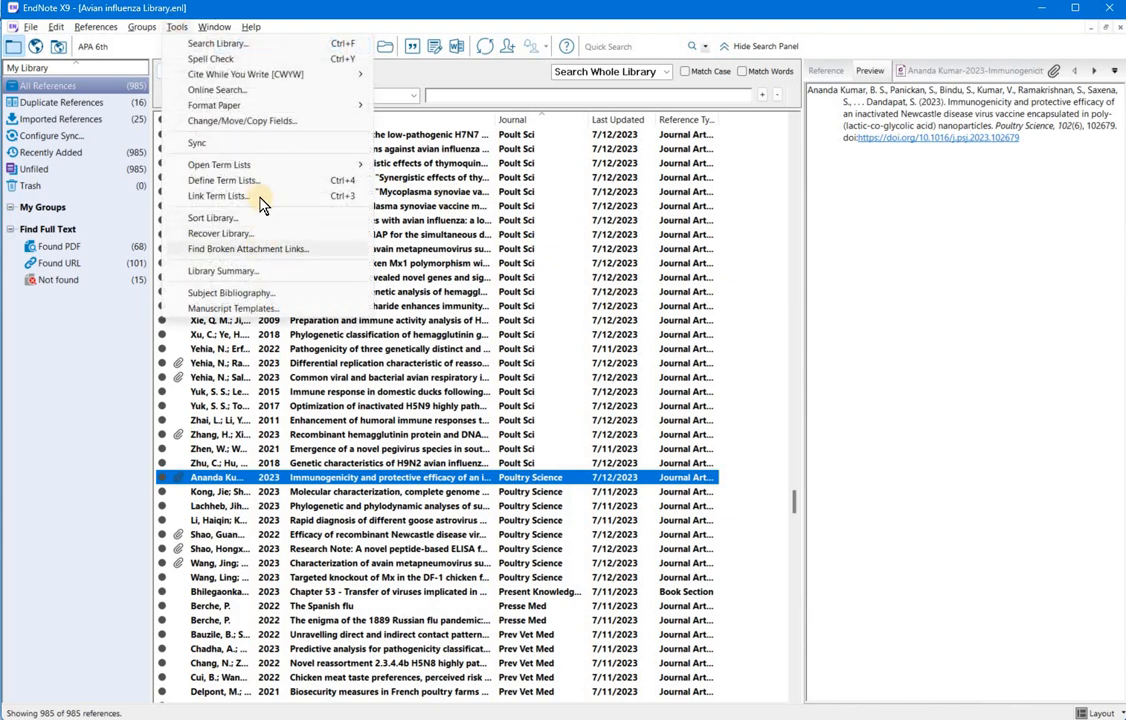
{"action": "mouse_move", "coordinate": [268, 174]}
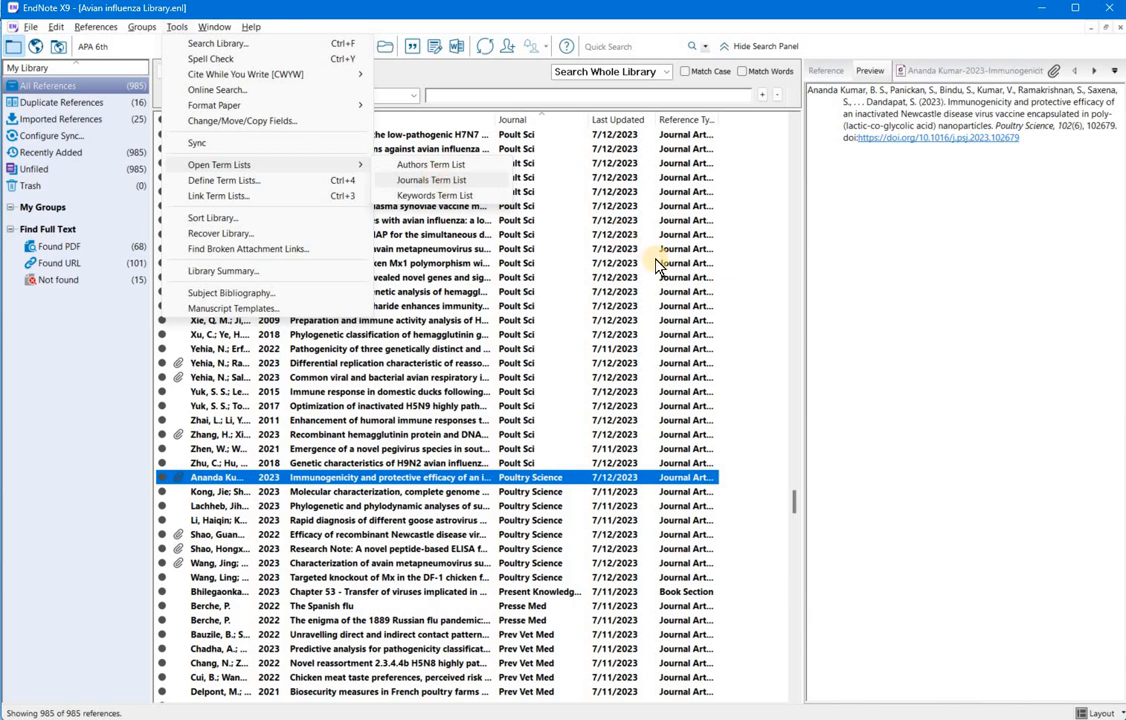
{"action": "left_click", "coordinate": [436, 183]}
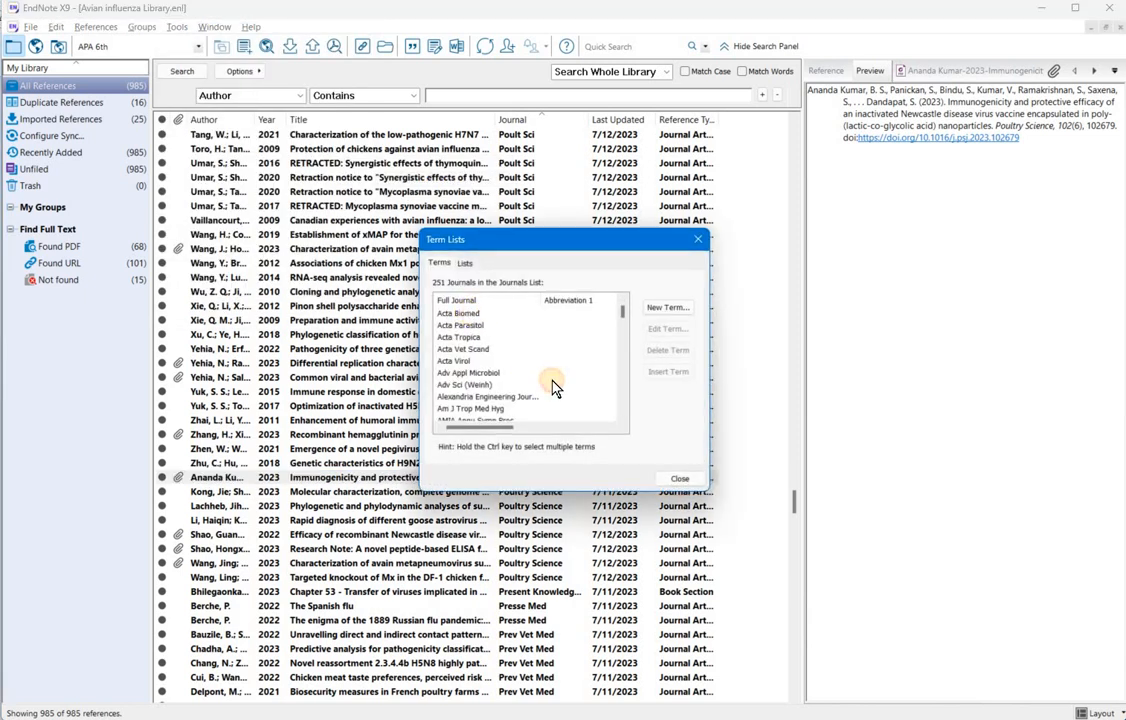
{"action": "left_click", "coordinate": [470, 314]}
{"action": "scroll", "coordinate": [520, 372], "scroll_direction": "down", "scroll_amount": 5}
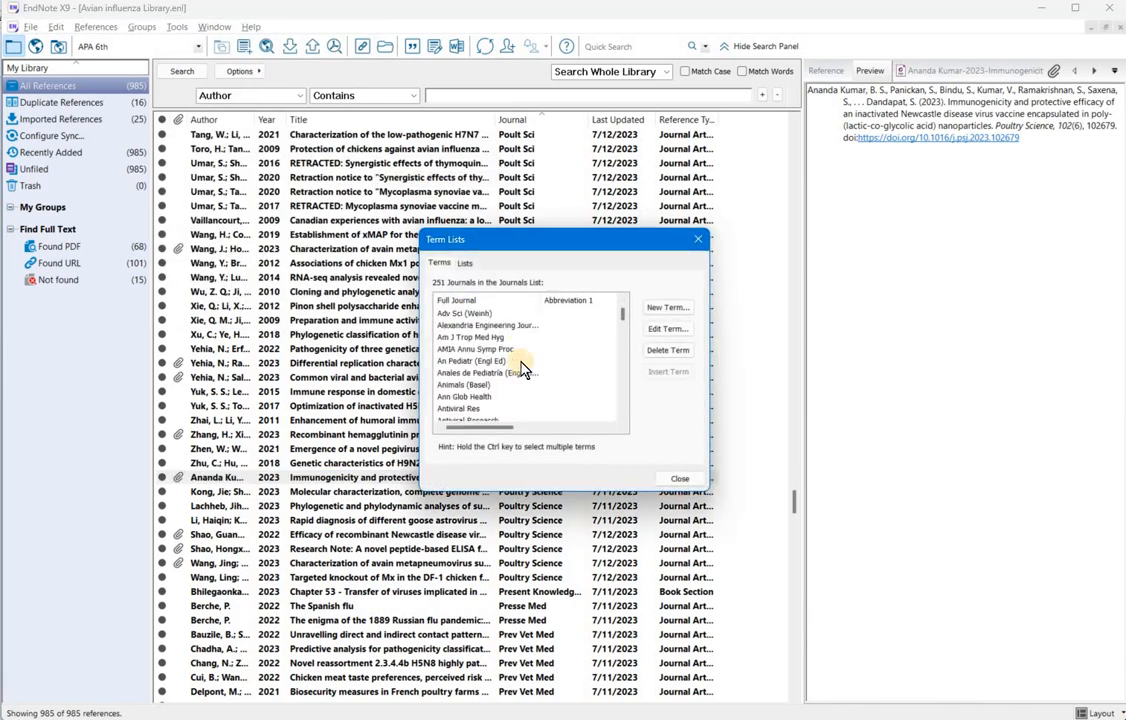
{"action": "left_click_drag", "start_coordinate": [510, 430], "coordinate": [458, 428]}
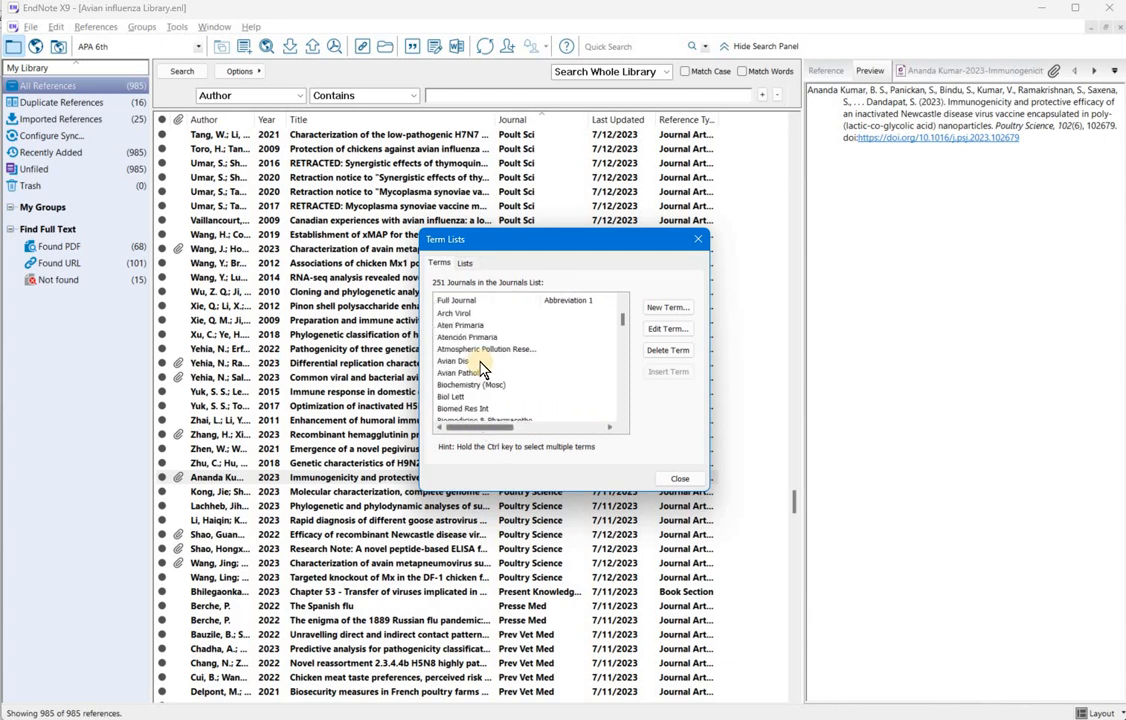
{"action": "left_click", "coordinate": [486, 350]}
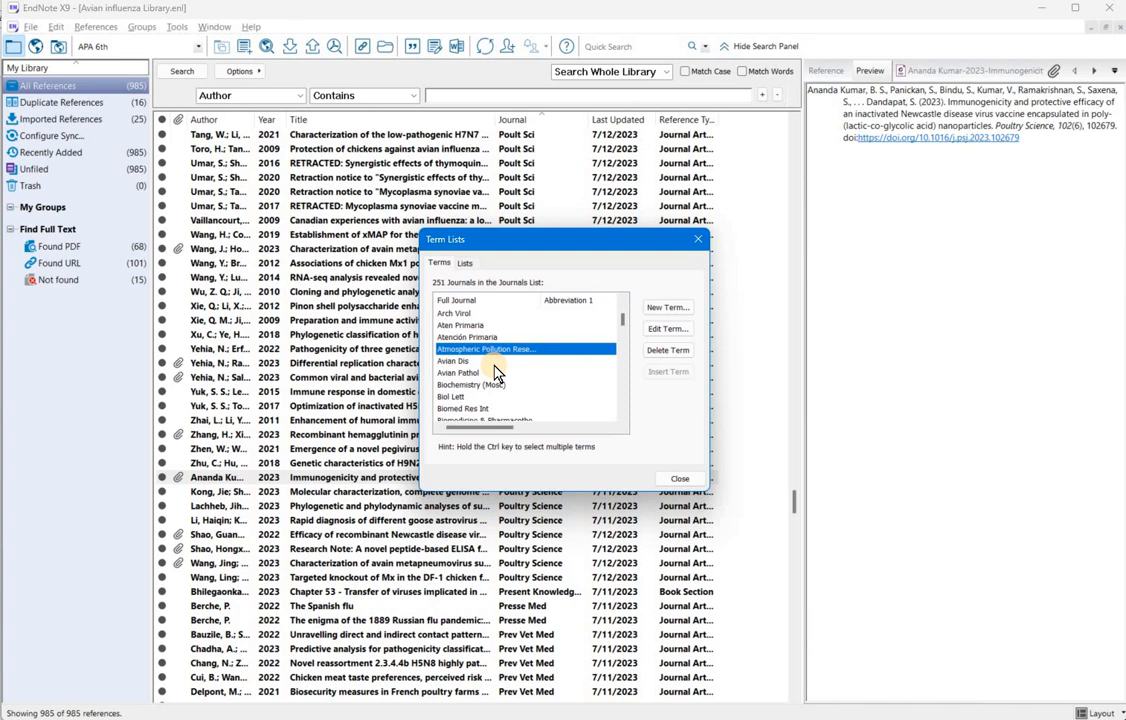
{"action": "key", "text": "ctrl+a"}
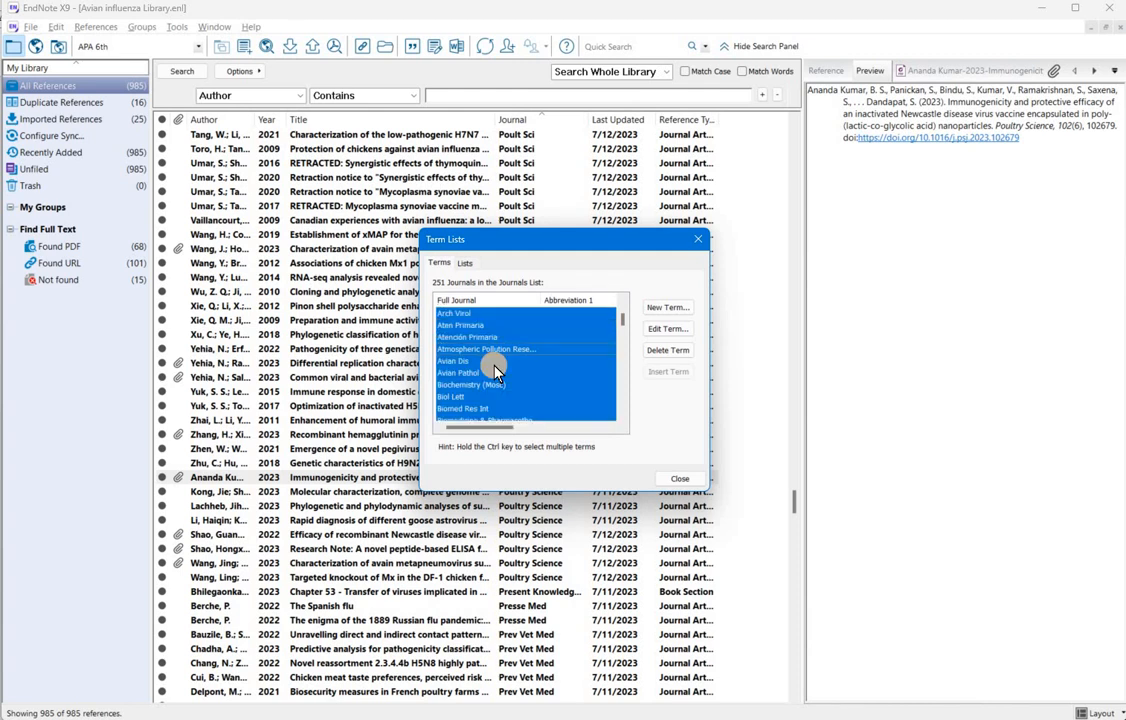
{"action": "left_click", "coordinate": [657, 352]}
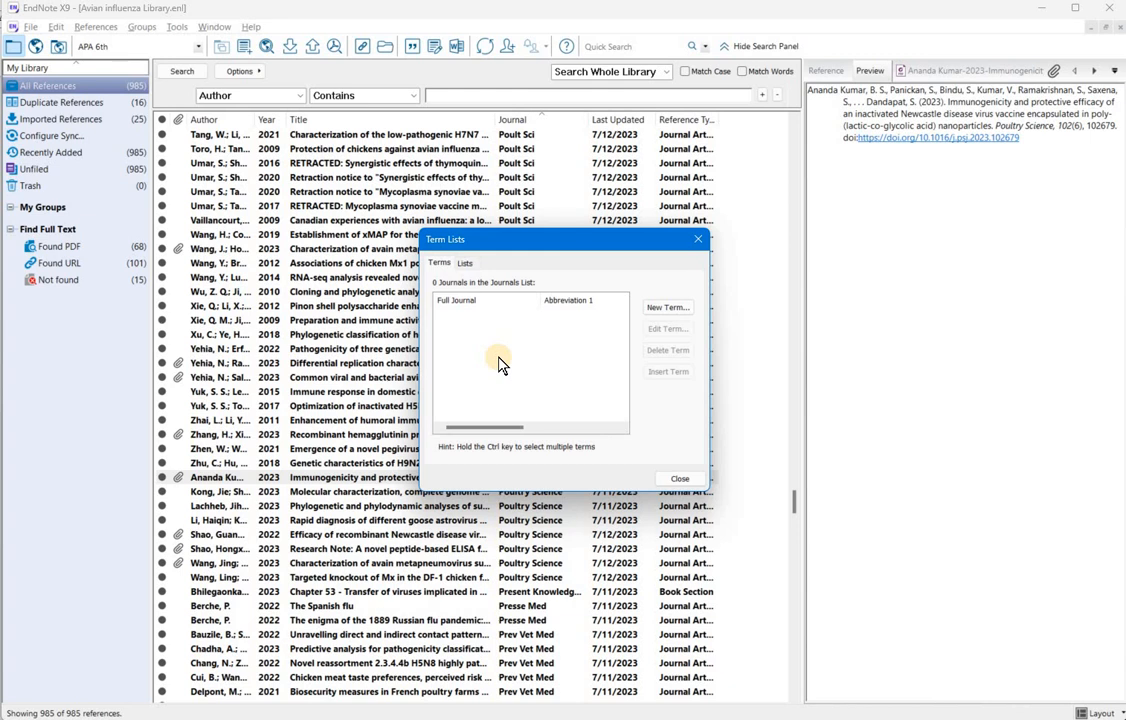
Import BioScience.txt from the EndNote X9 Terms Lists folder into the Journals term list
{"action": "left_click", "coordinate": [466, 263]}
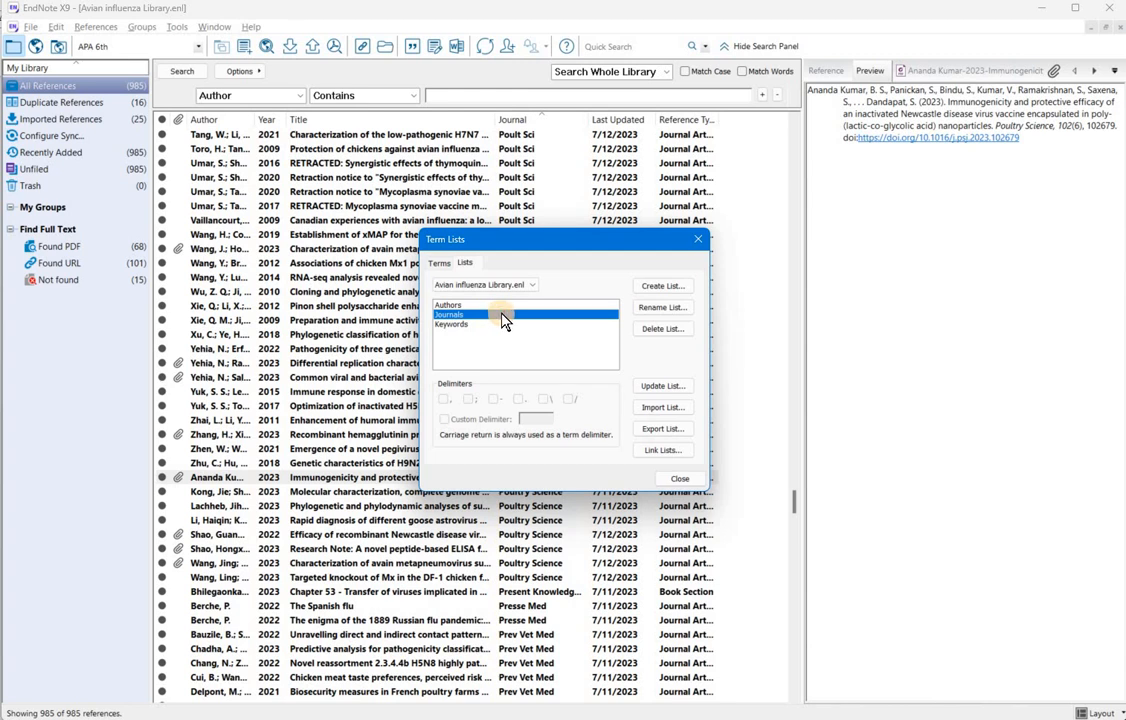
{"action": "left_click", "coordinate": [666, 288]}
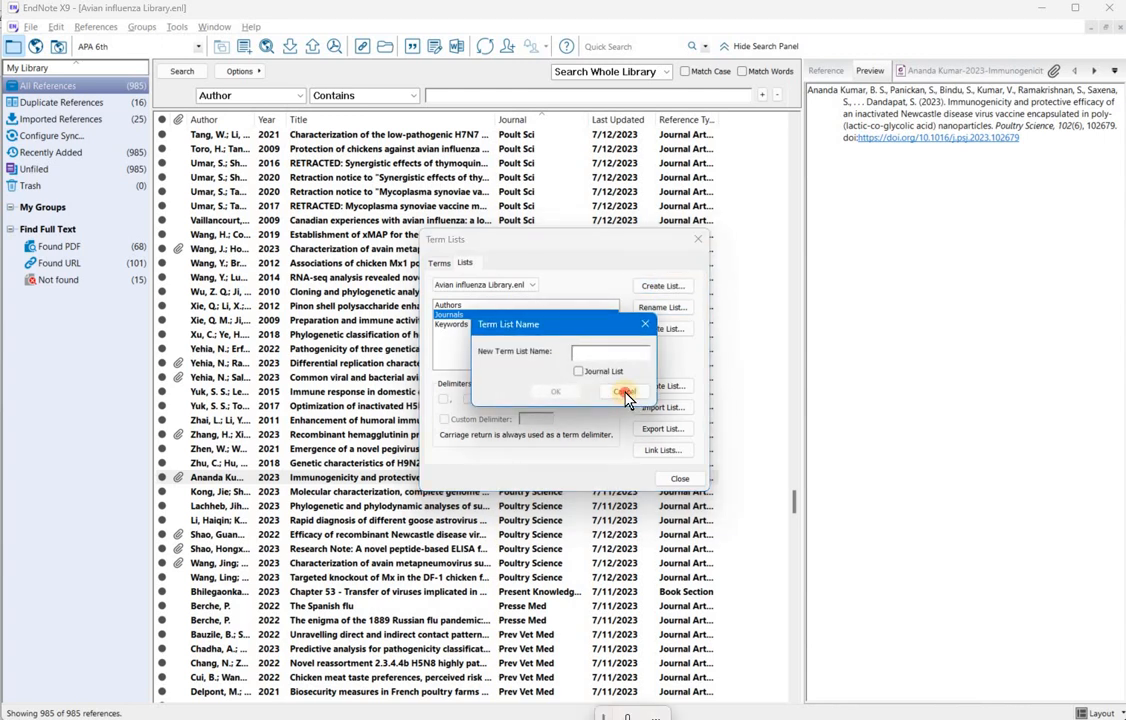
{"action": "left_click", "coordinate": [648, 325]}
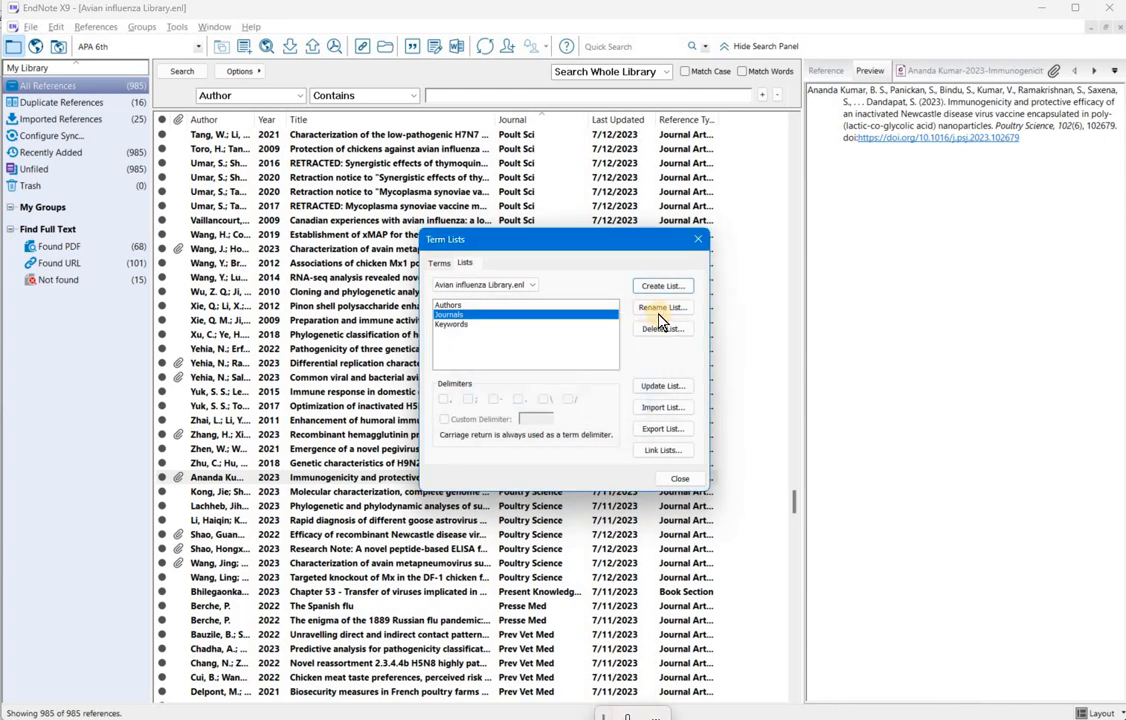
{"action": "left_click", "coordinate": [662, 409]}
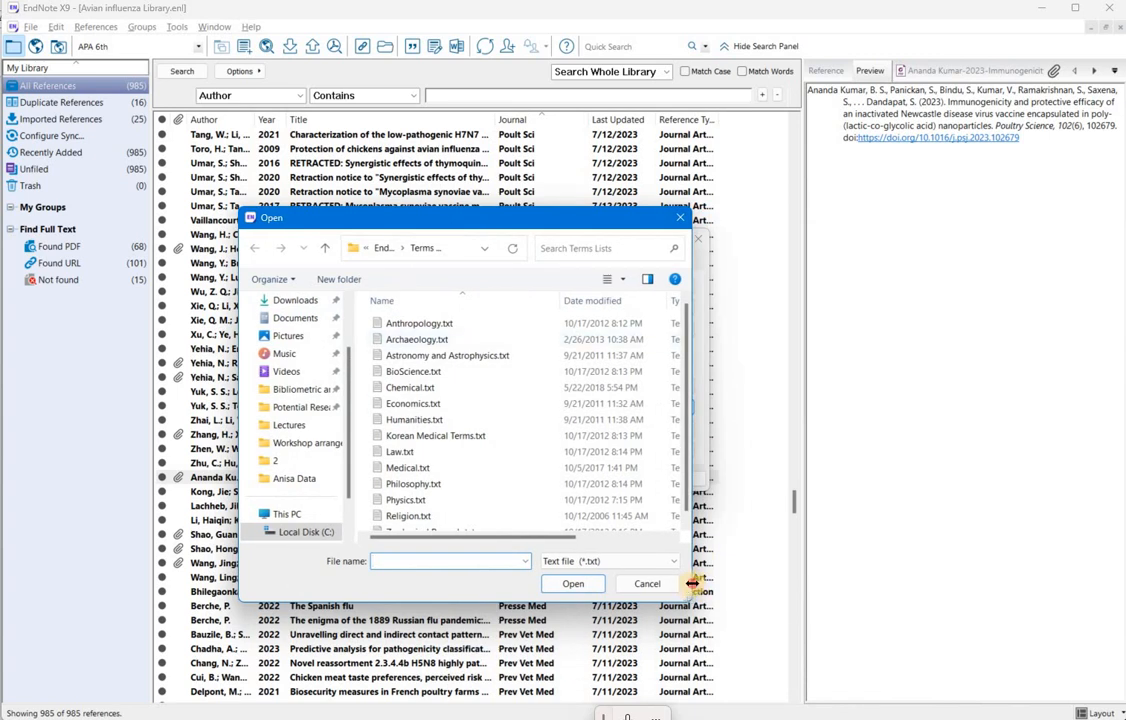
{"action": "left_click_drag", "start_coordinate": [693, 583], "coordinate": [977, 588]}
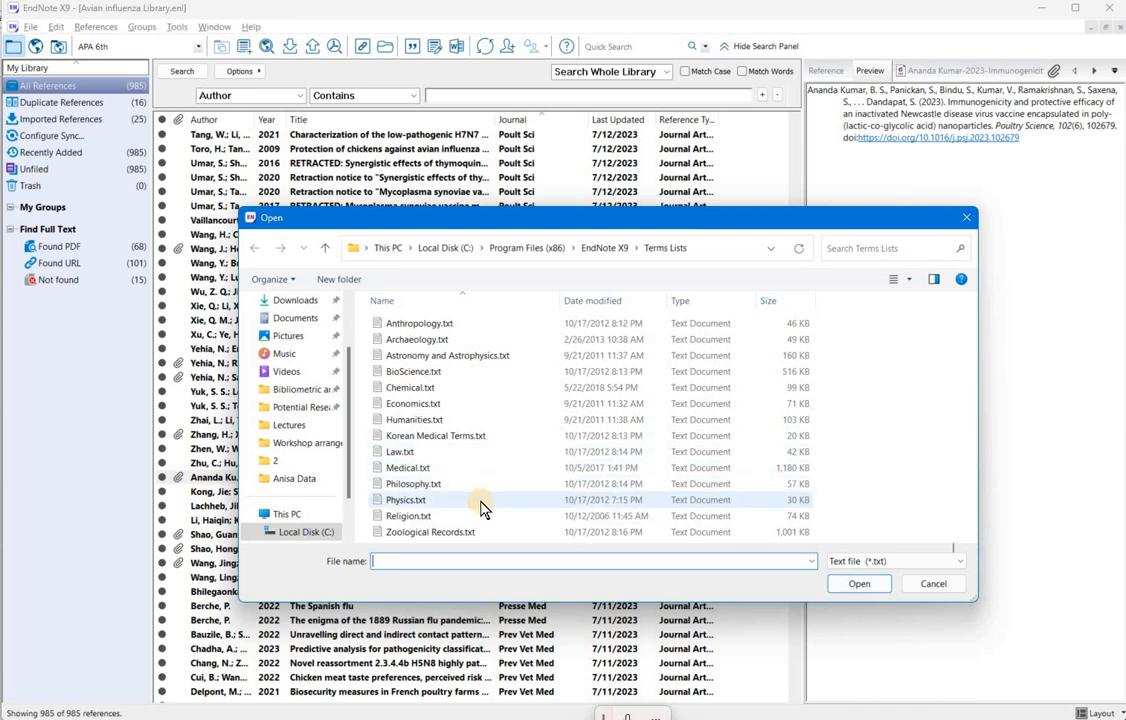
{"action": "left_click", "coordinate": [481, 375]}
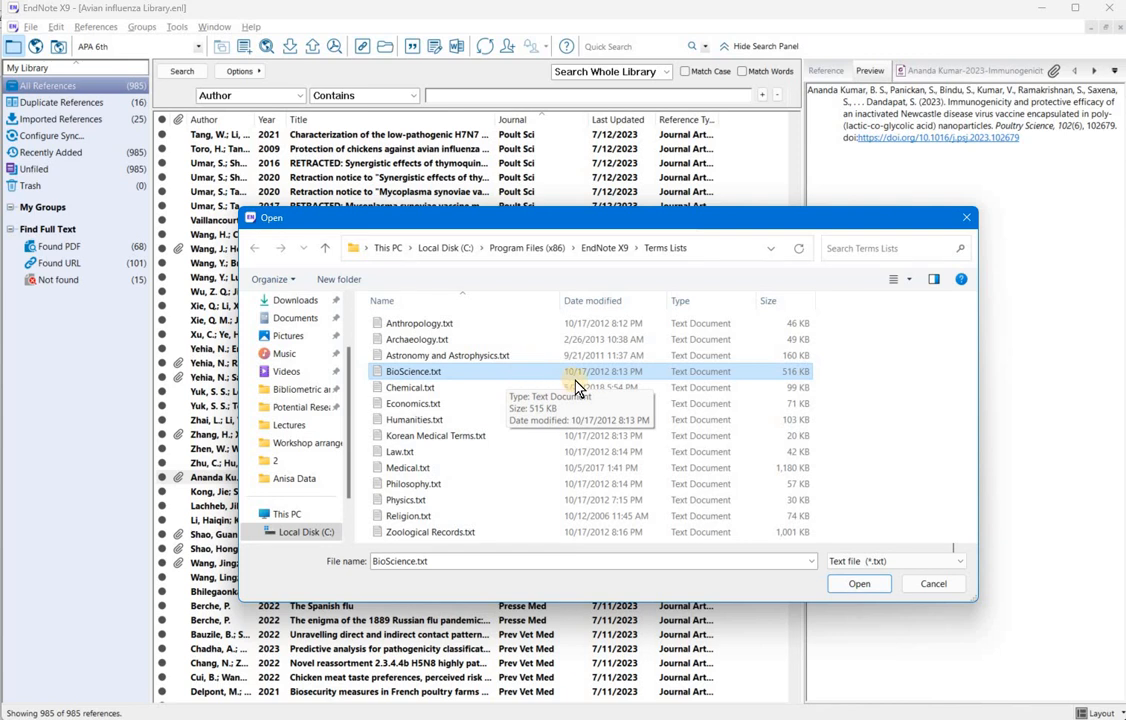
{"action": "left_click", "coordinate": [859, 585]}
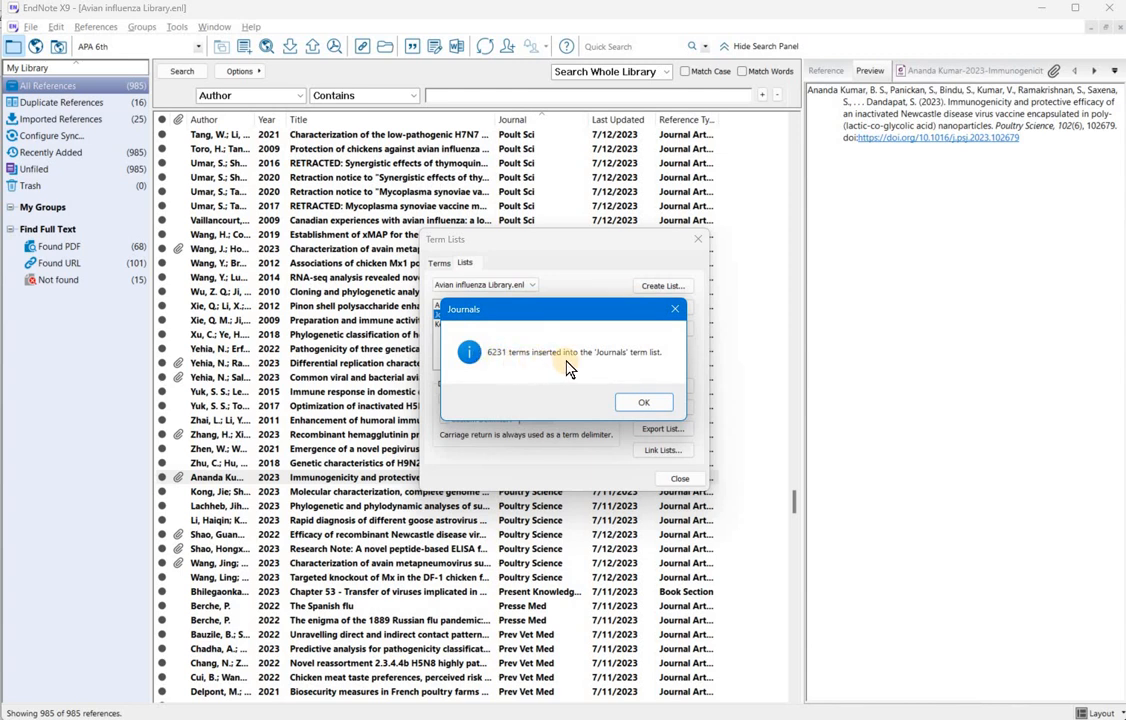
{"action": "left_click", "coordinate": [642, 403]}
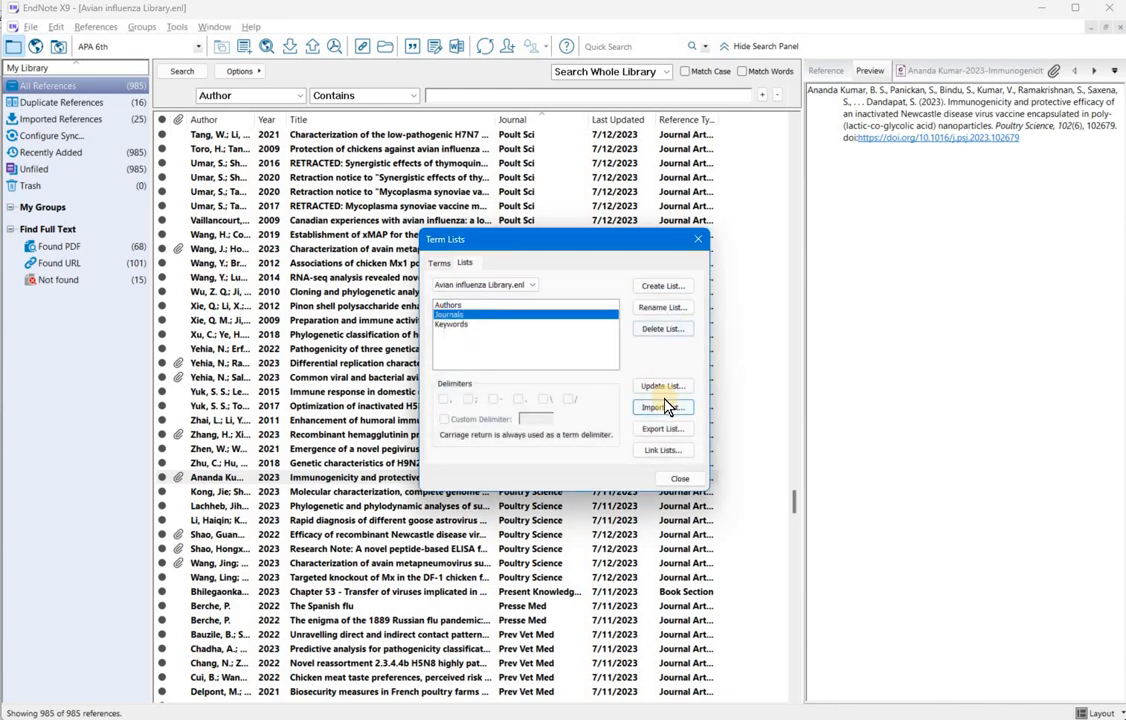
Import Zoological Records.txt from the Terms Lists folder into the Journals term list
{"action": "left_click", "coordinate": [665, 410]}
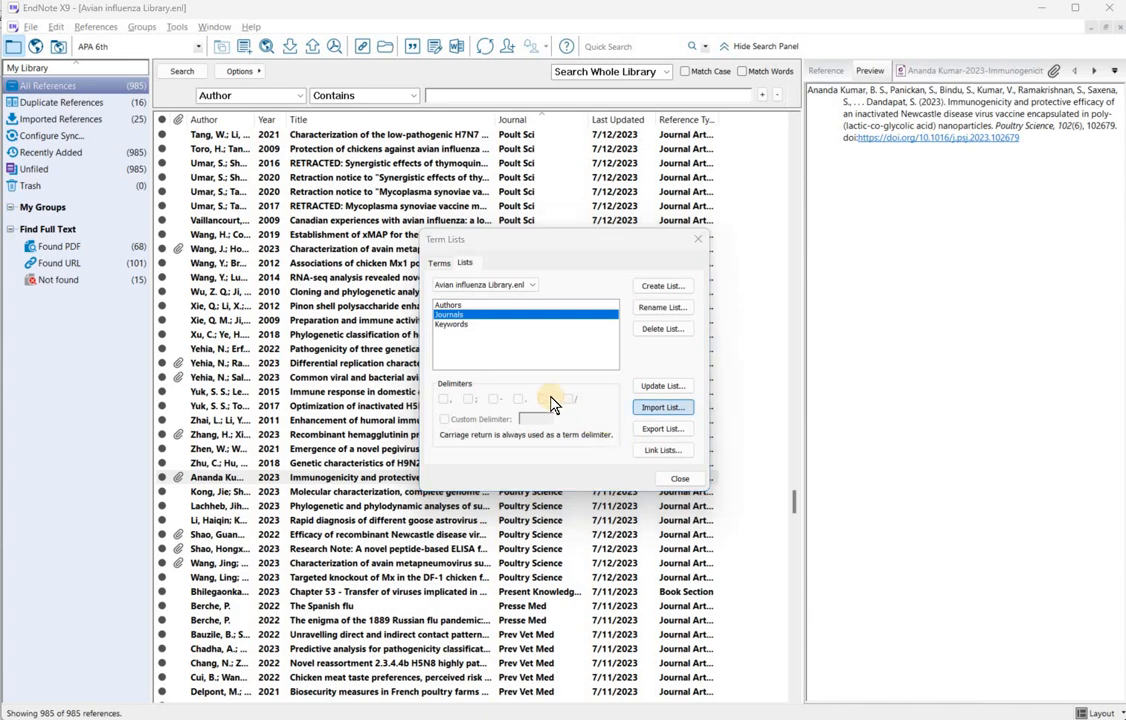
{"action": "left_click_drag", "start_coordinate": [733, 269], "coordinate": [462, 120]}
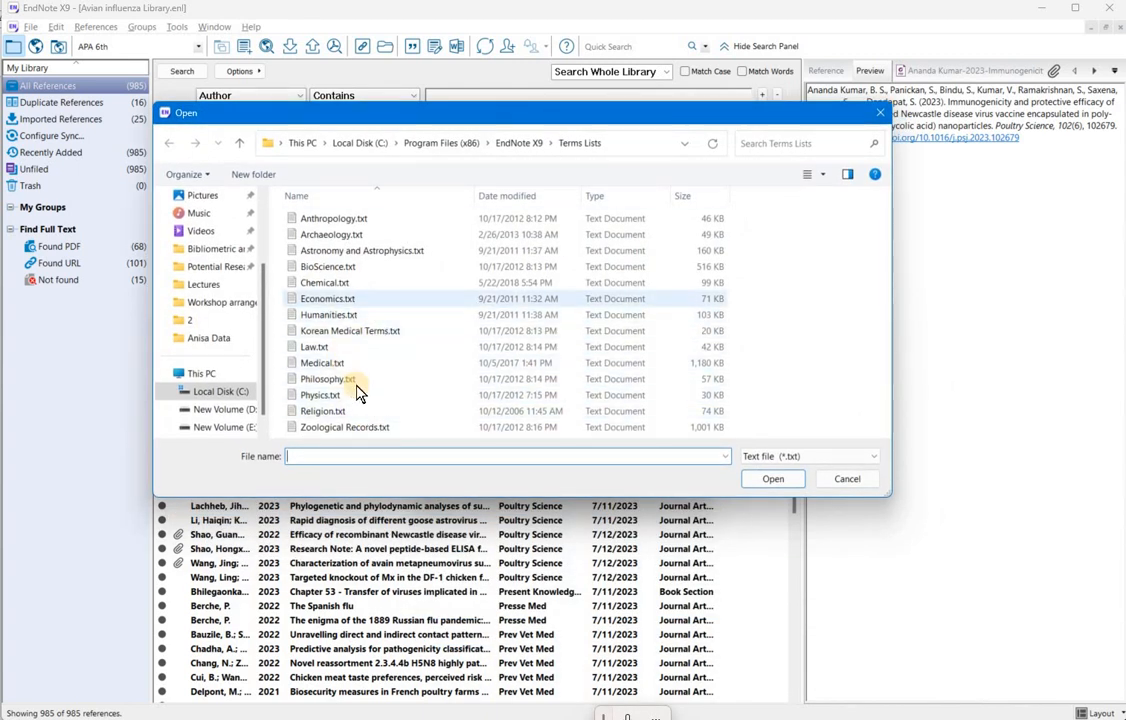
{"action": "left_click", "coordinate": [355, 428]}
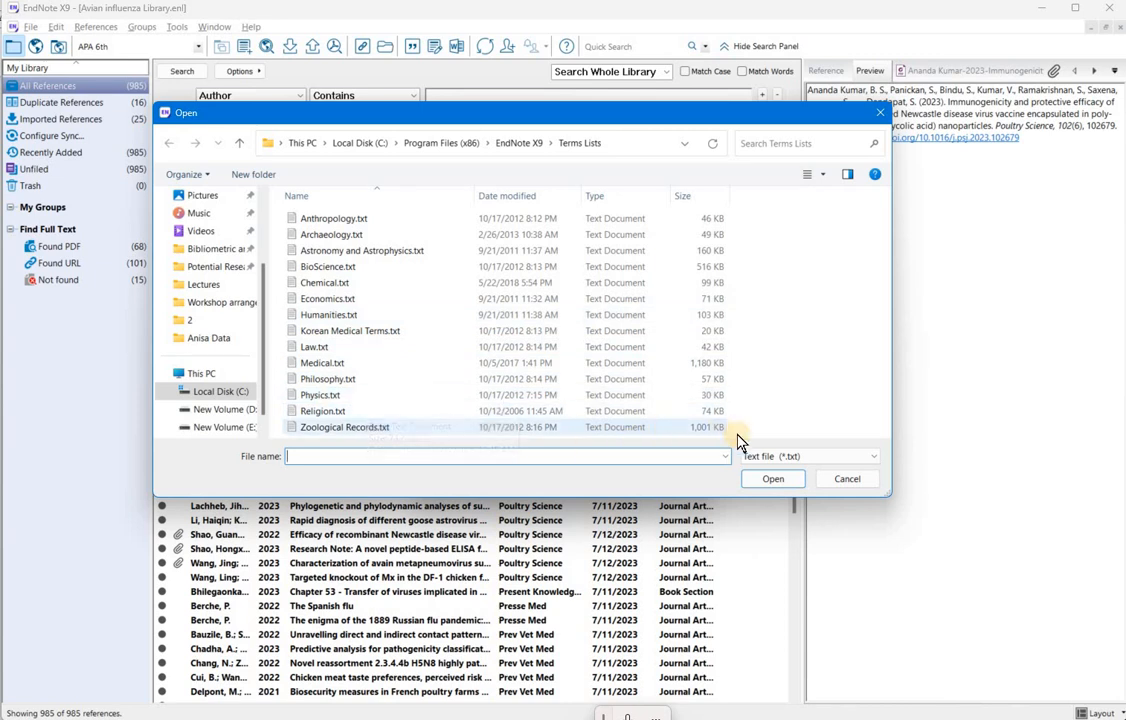
{"action": "left_click", "coordinate": [770, 478]}
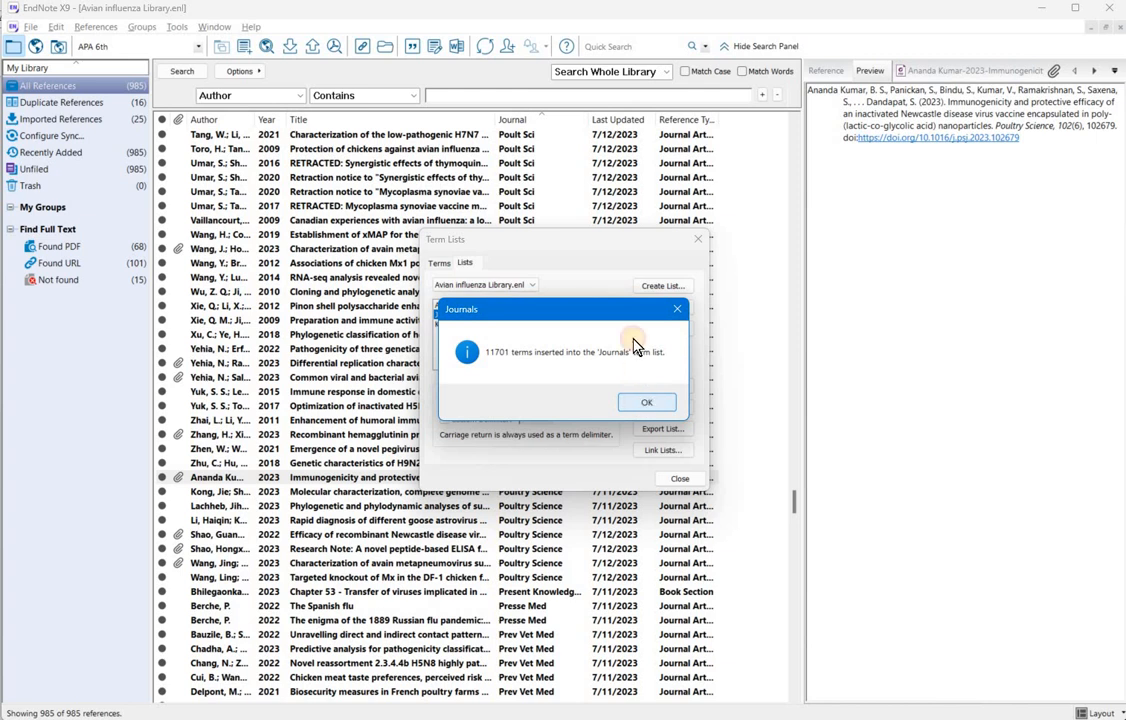
{"action": "left_click", "coordinate": [643, 404]}
Import Korean Medical Terms.txt from the Terms Lists folder into the Journals term list
{"action": "left_click", "coordinate": [660, 405]}
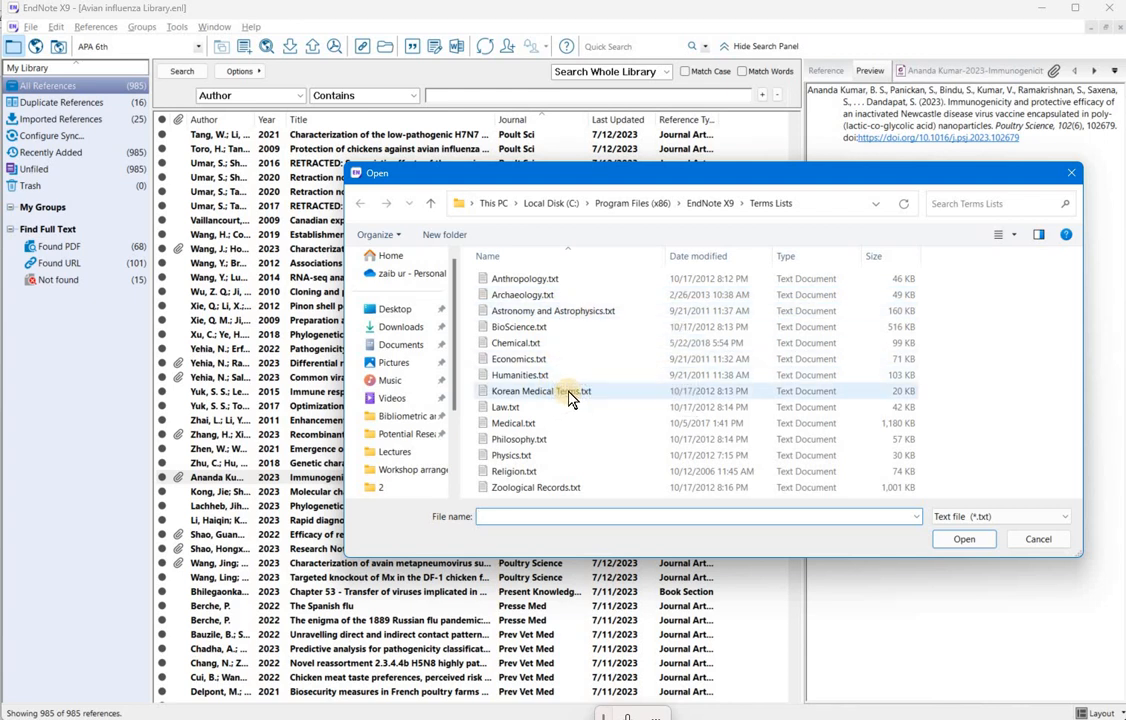
{"action": "left_click", "coordinate": [775, 396]}
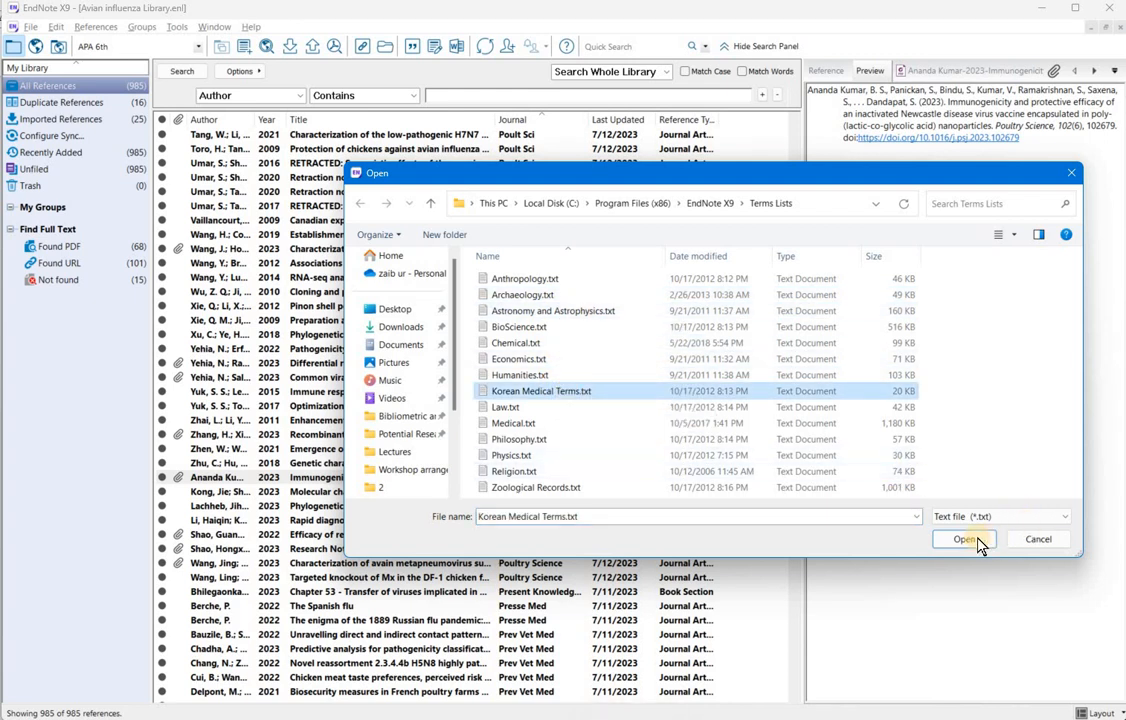
{"action": "double_click", "coordinate": [678, 395]}
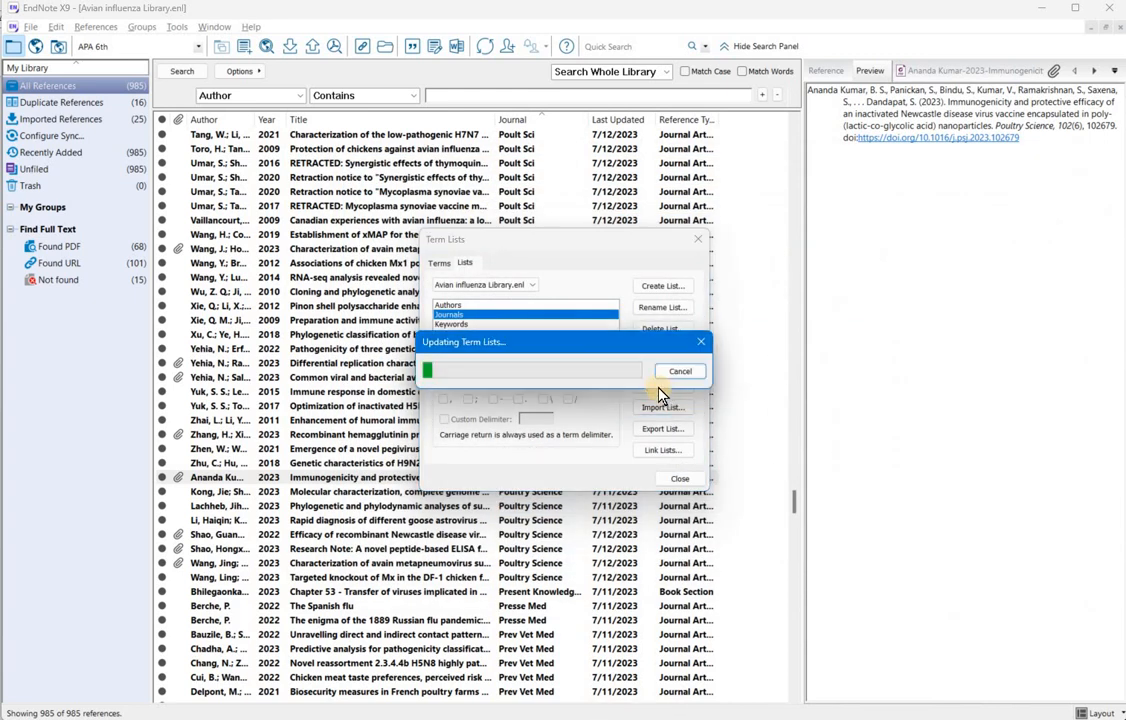
{"action": "left_click", "coordinate": [641, 403]}
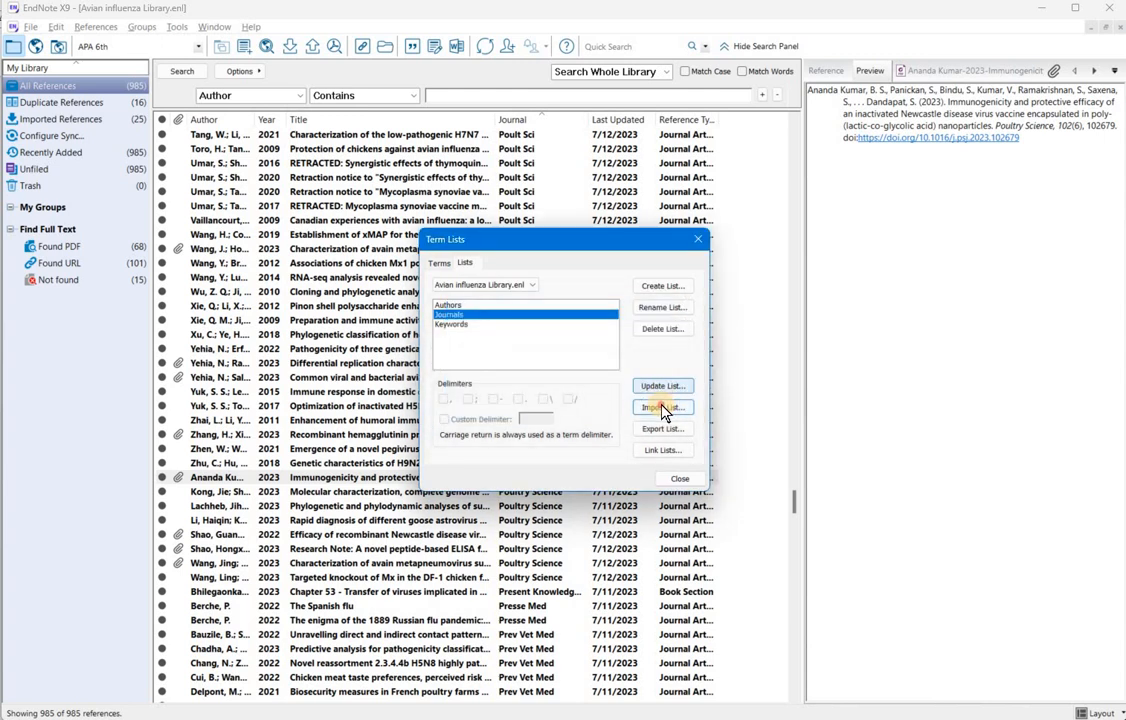
Import Medical.txt from the Terms Lists folder into the Journals term list and close the Term Lists dialog
{"action": "left_click", "coordinate": [655, 406]}
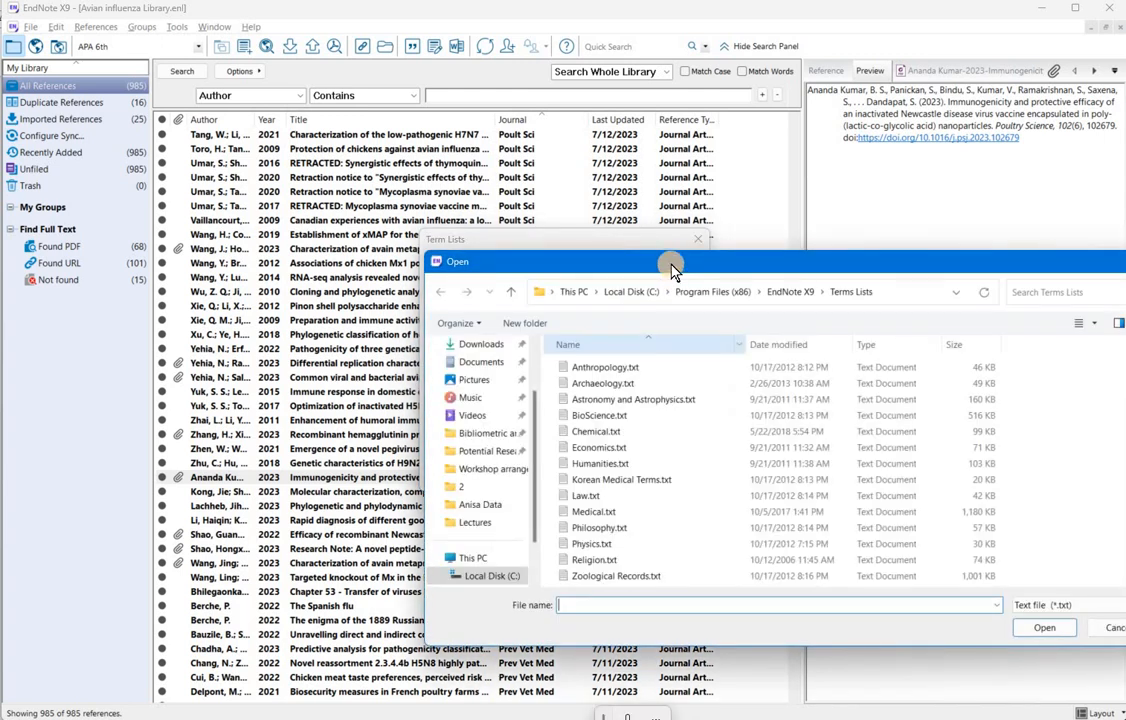
{"action": "left_click_drag", "start_coordinate": [669, 261], "coordinate": [487, 142]}
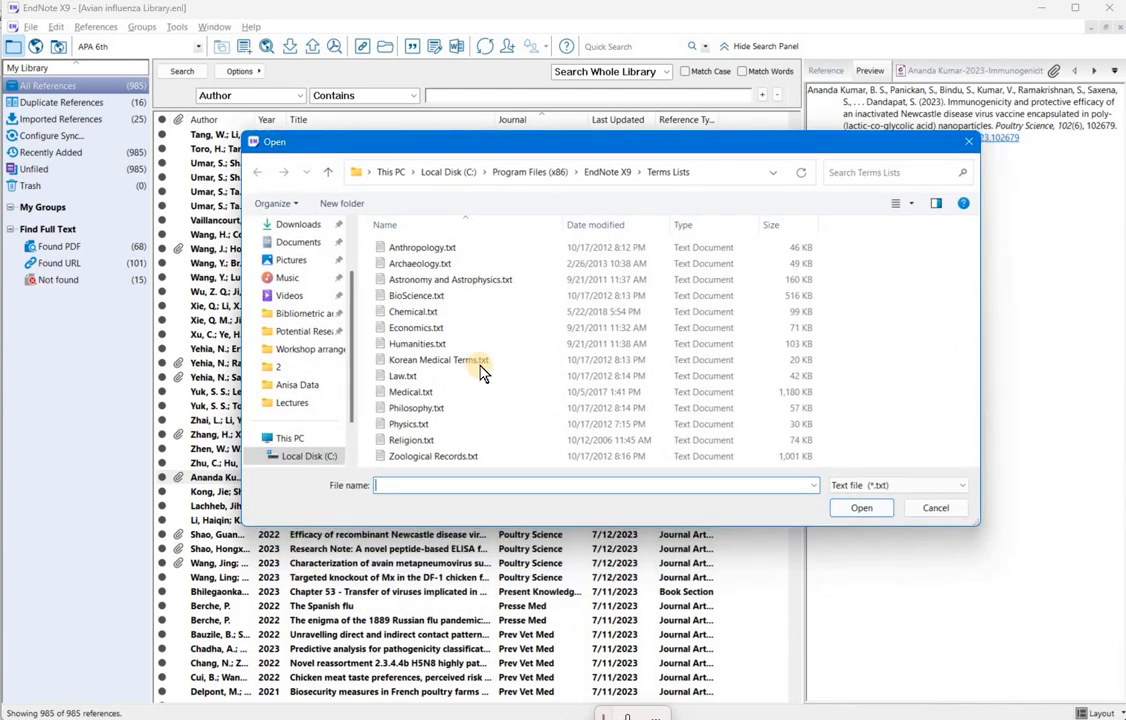
{"action": "left_click", "coordinate": [697, 394]}
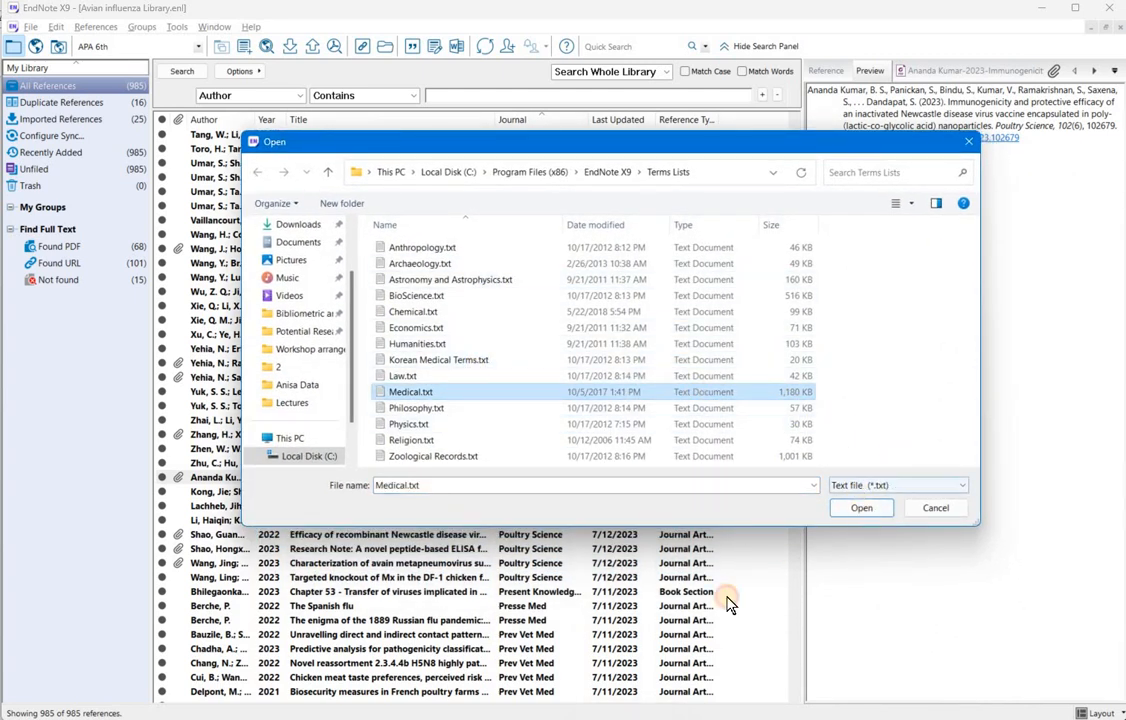
{"action": "key", "text": "Return"}
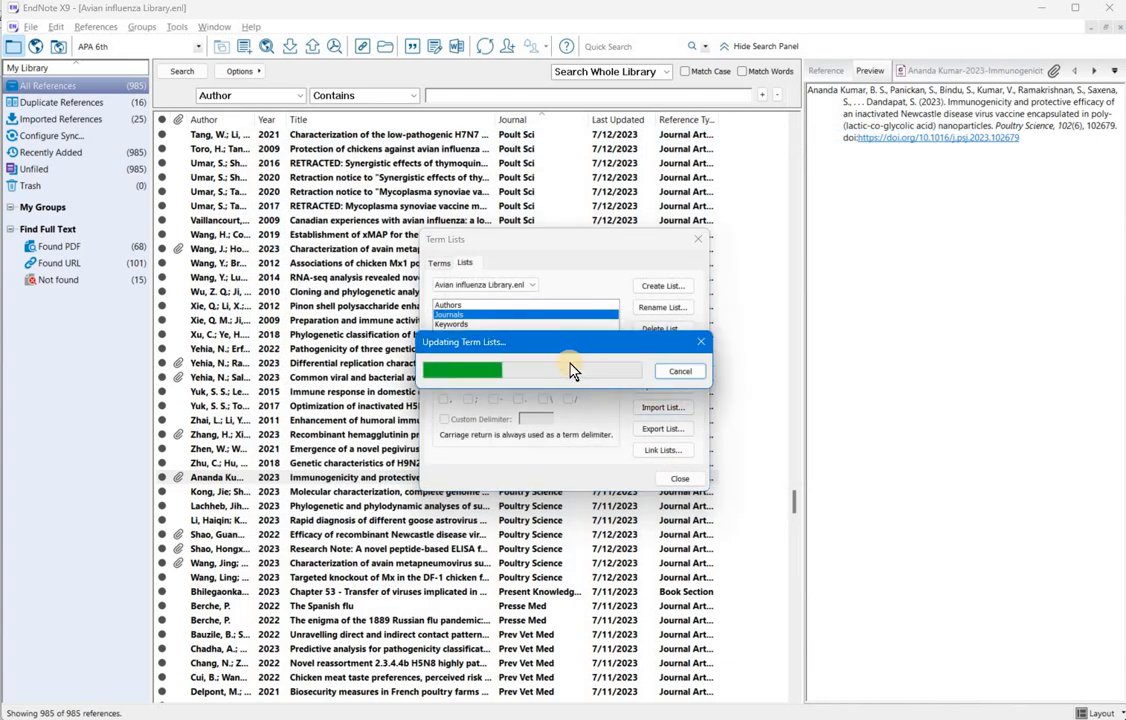
{"action": "left_click", "coordinate": [642, 402]}
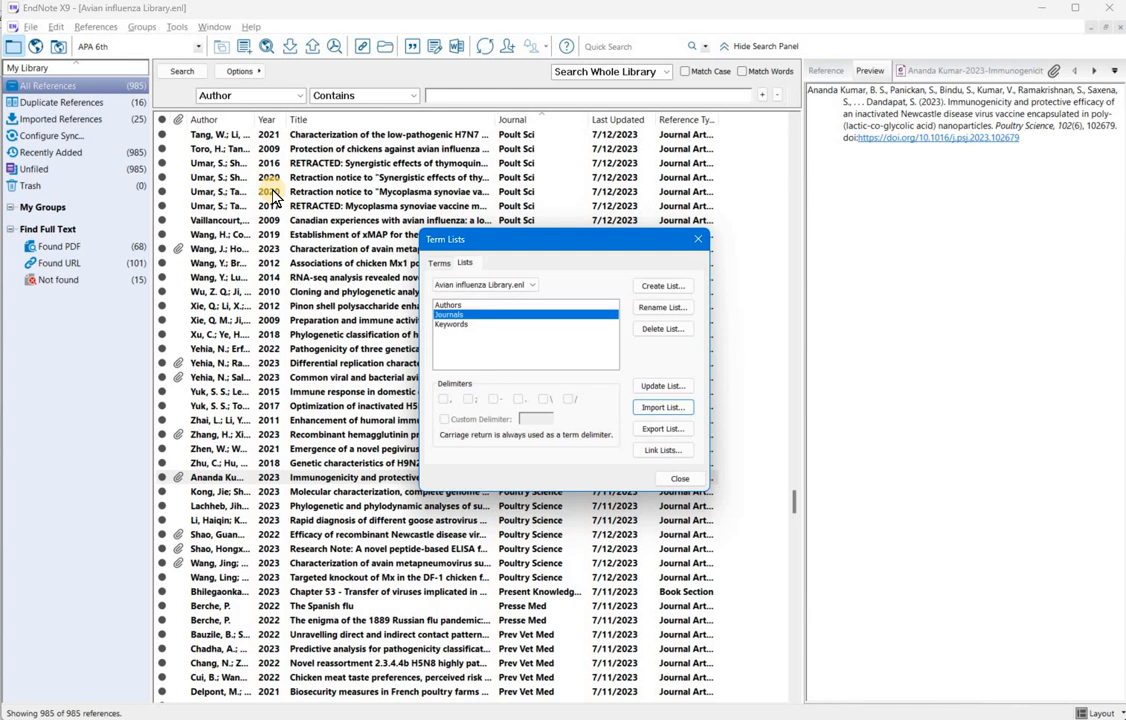
{"action": "left_click", "coordinate": [676, 479]}
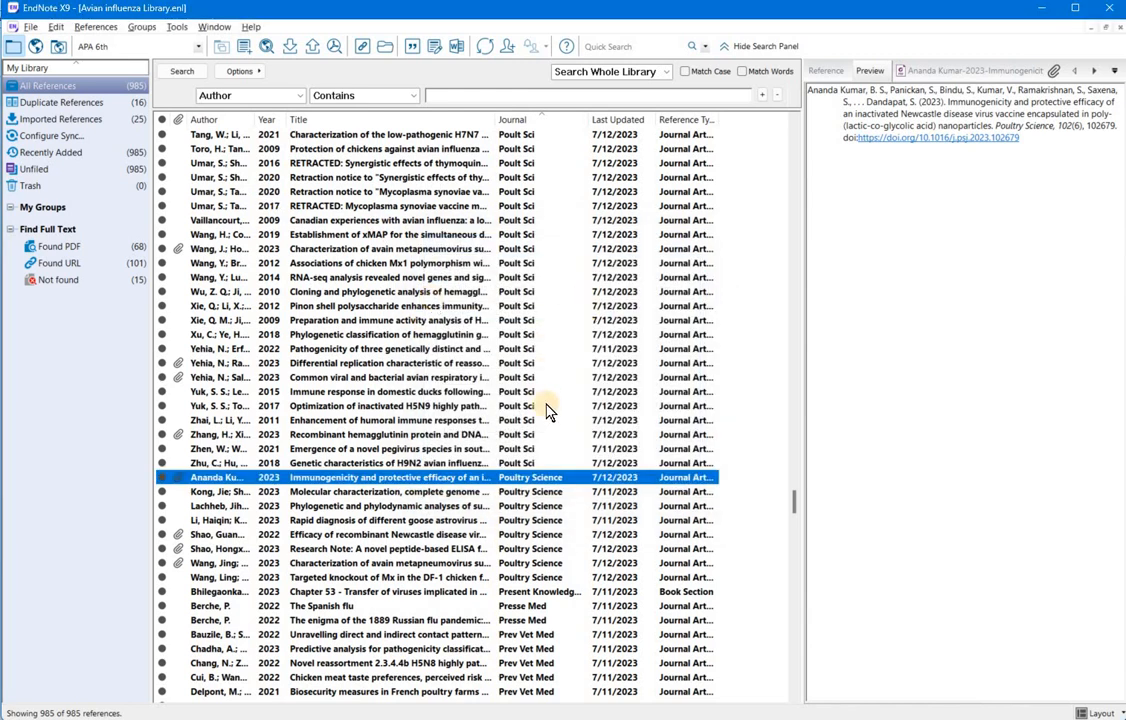
Examine how the journal name appears in the APA 6th previews of the last two references listed under Poult Sci
{"action": "left_click", "coordinate": [526, 464]}
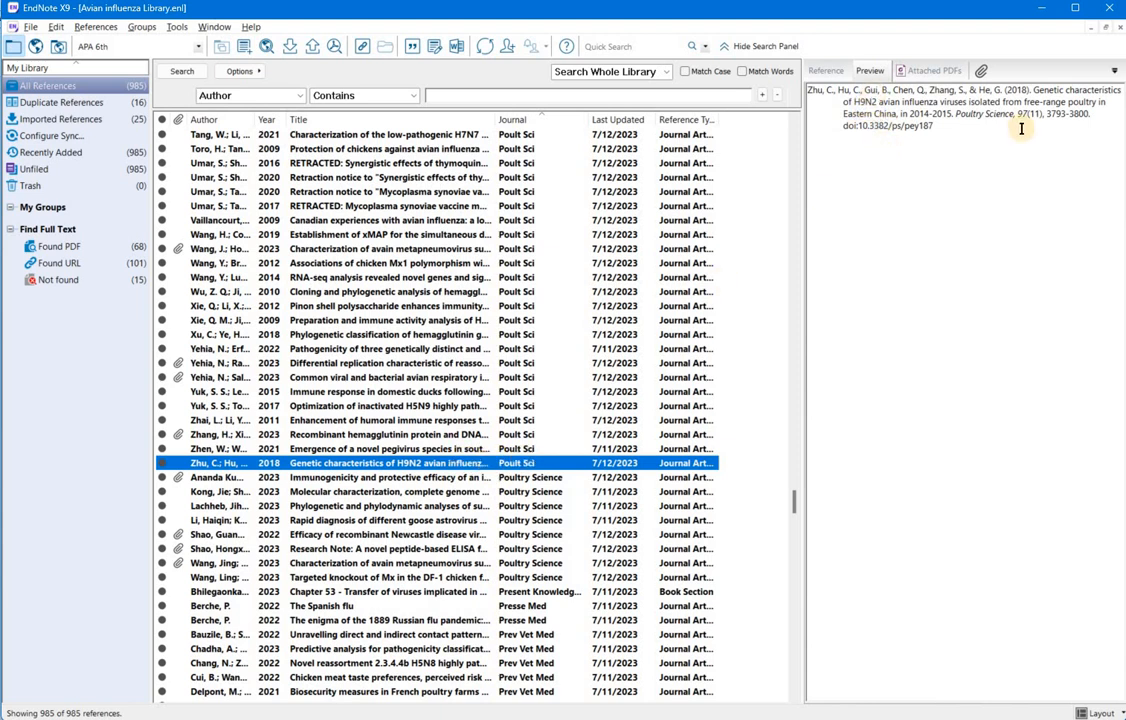
{"action": "left_click_drag", "start_coordinate": [955, 113], "coordinate": [931, 187]}
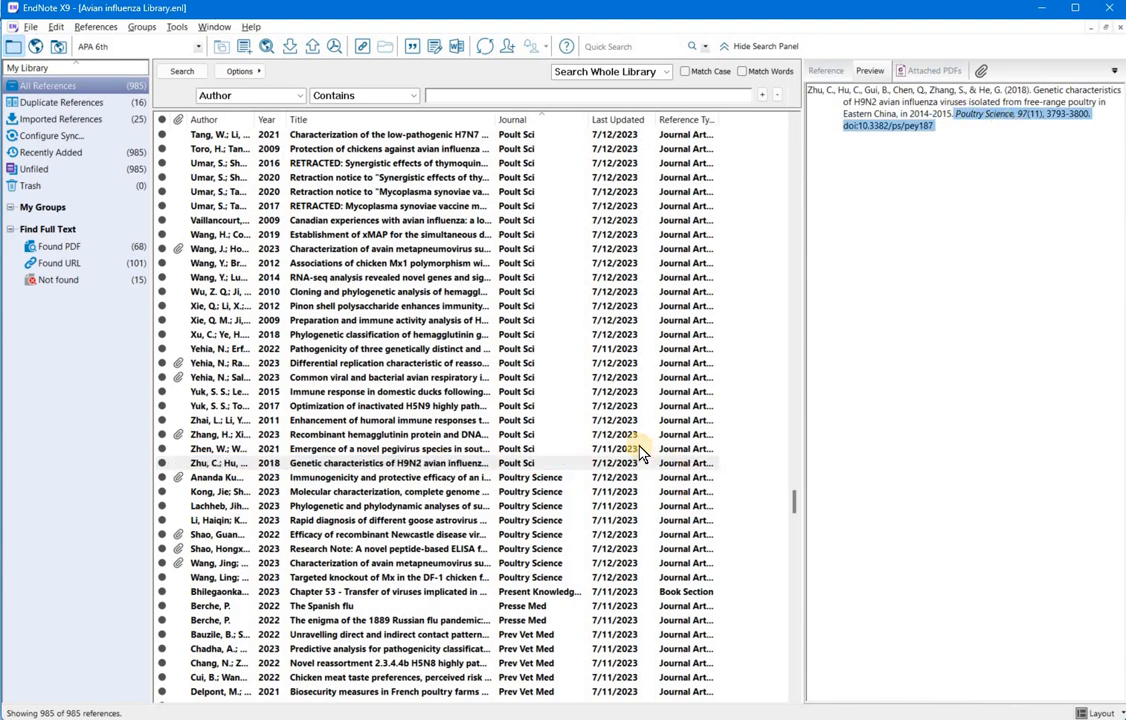
{"action": "left_click", "coordinate": [640, 450]}
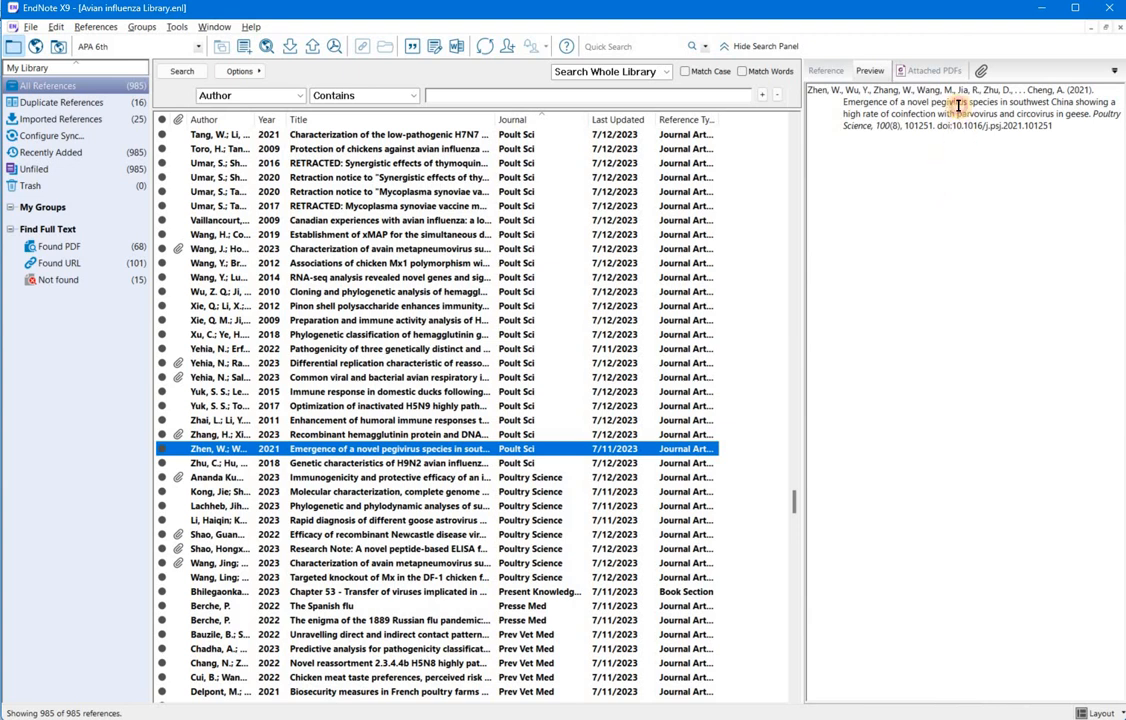
{"action": "left_click_drag", "start_coordinate": [958, 105], "coordinate": [968, 128]}
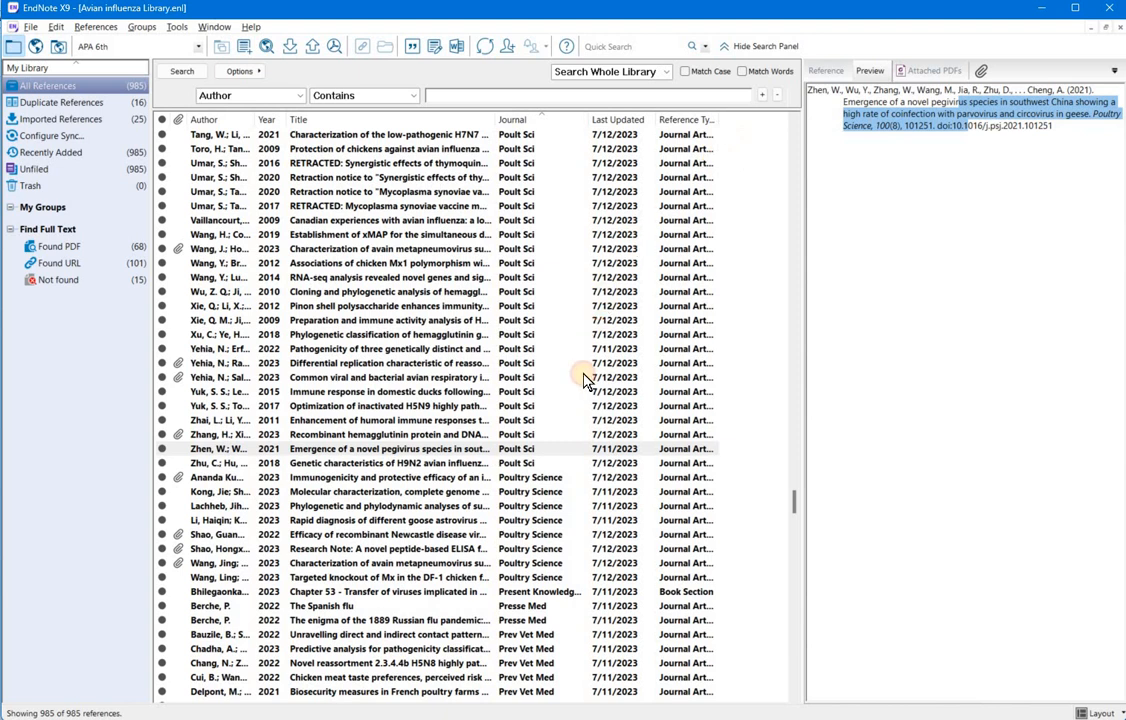
{"action": "left_click_drag", "start_coordinate": [583, 373], "coordinate": [612, 472]}
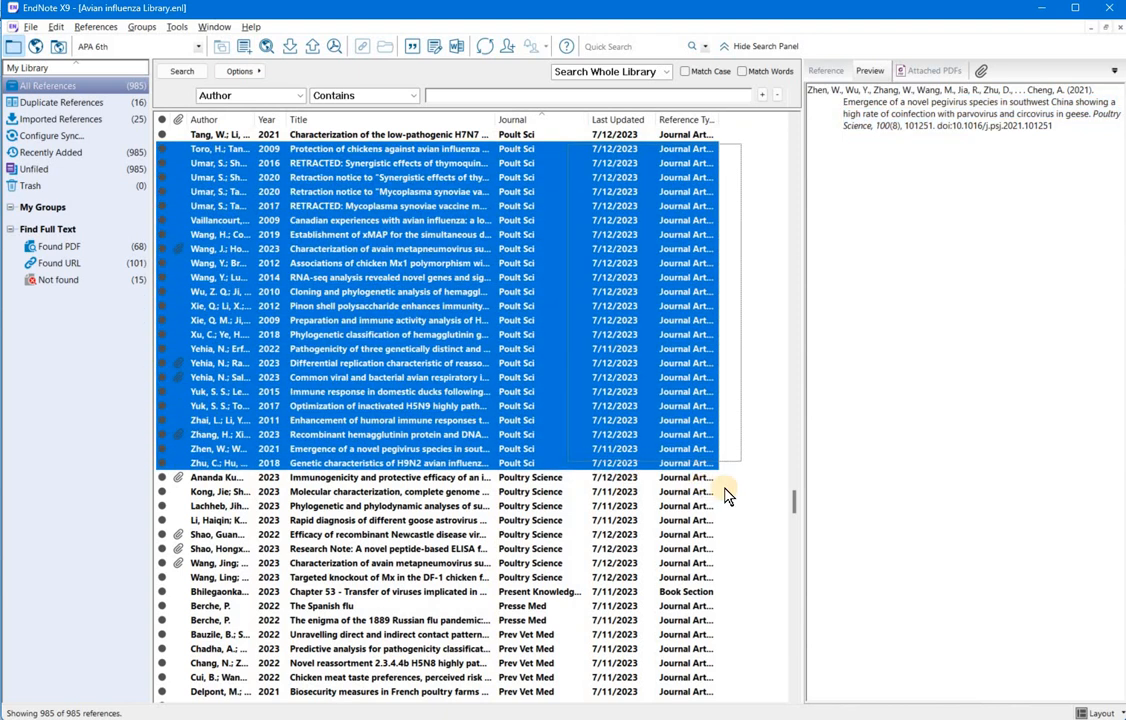
{"action": "left_click", "coordinate": [879, 348]}
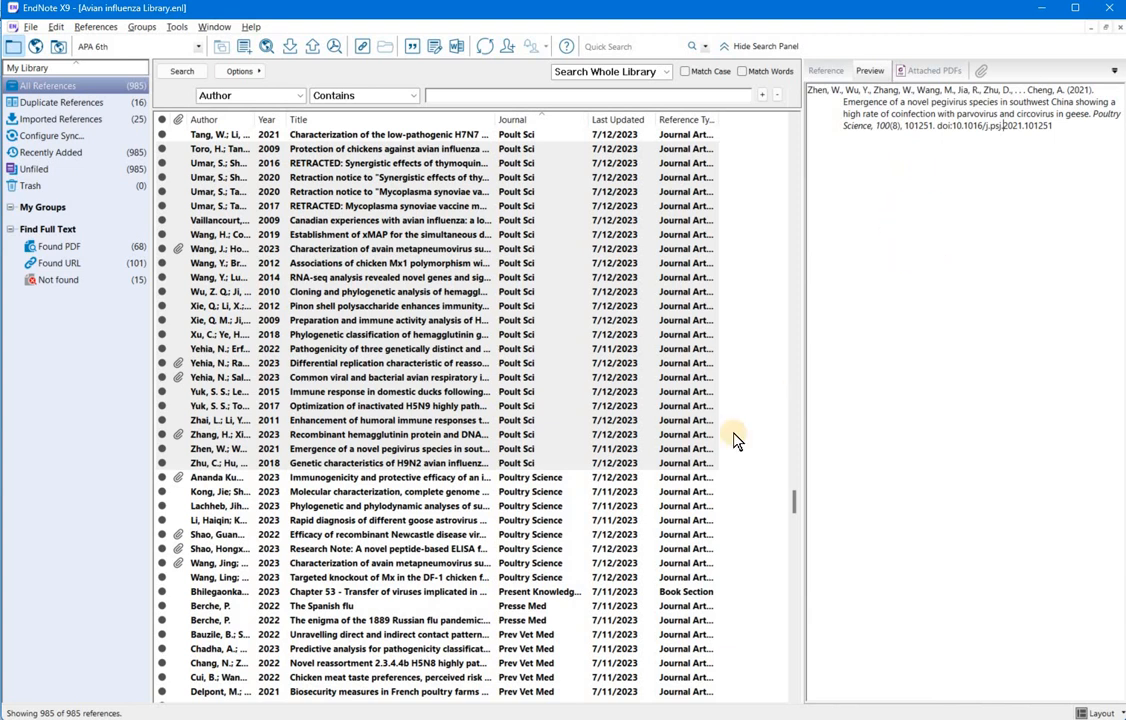
{"action": "left_click", "coordinate": [700, 449]}
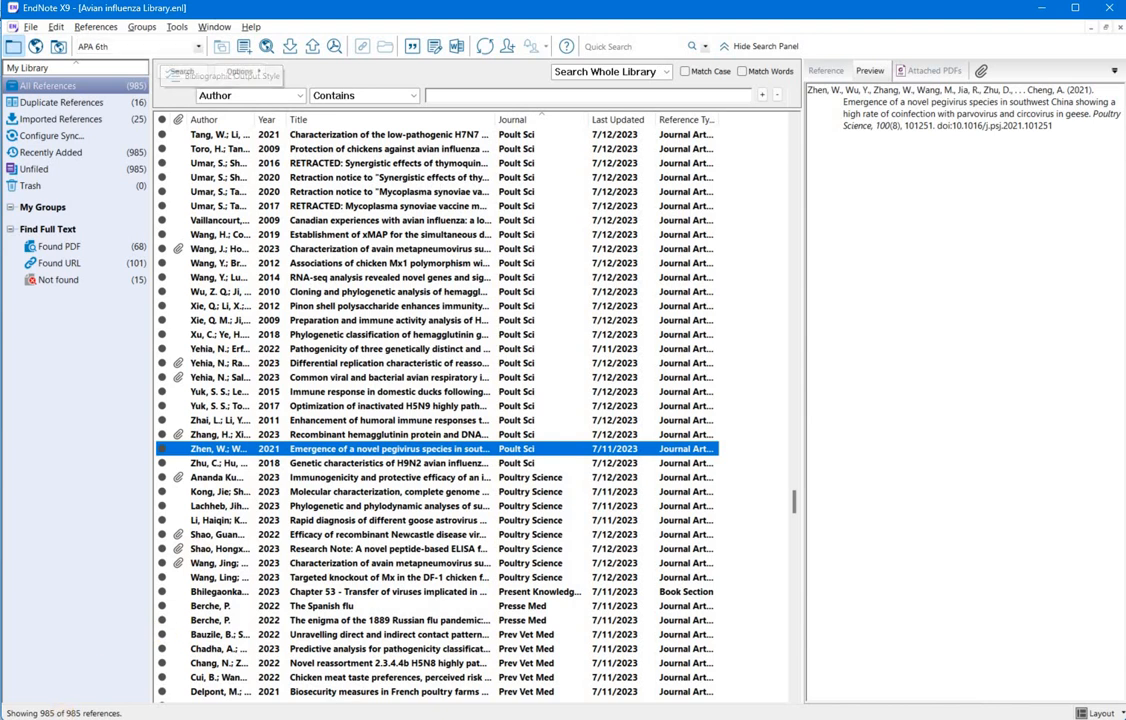
Switch the bibliographic output style to Annotated
{"action": "left_click", "coordinate": [185, 48]}
{"action": "left_click", "coordinate": [186, 48]}
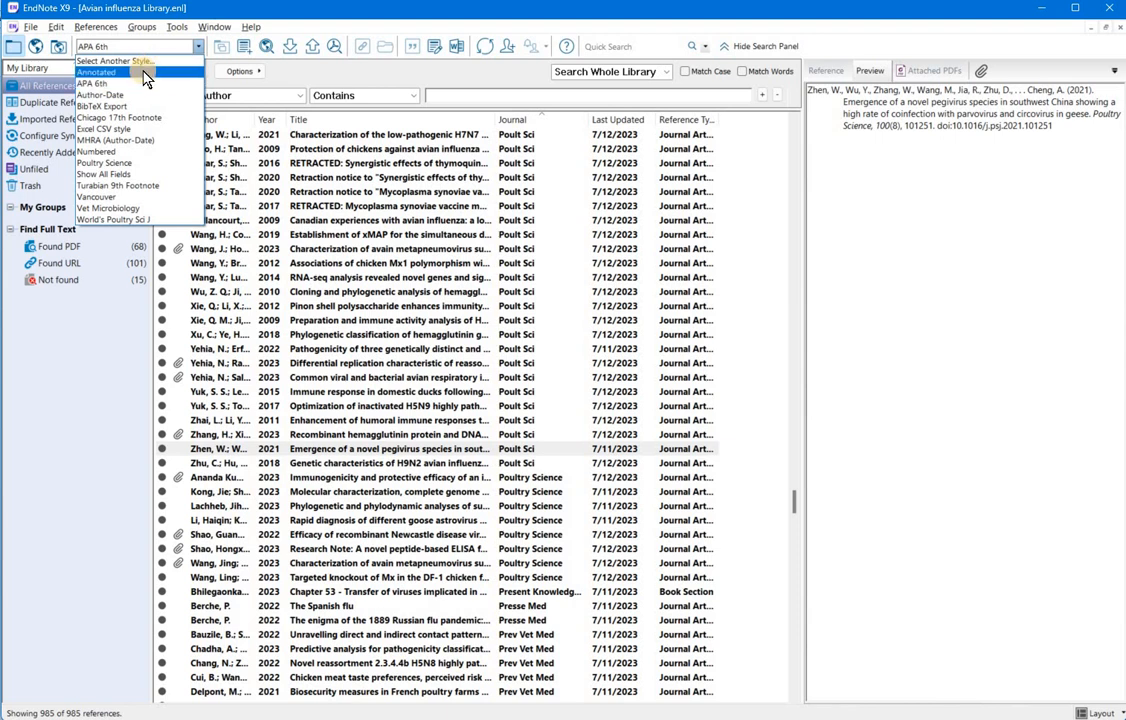
{"action": "left_click", "coordinate": [146, 73]}
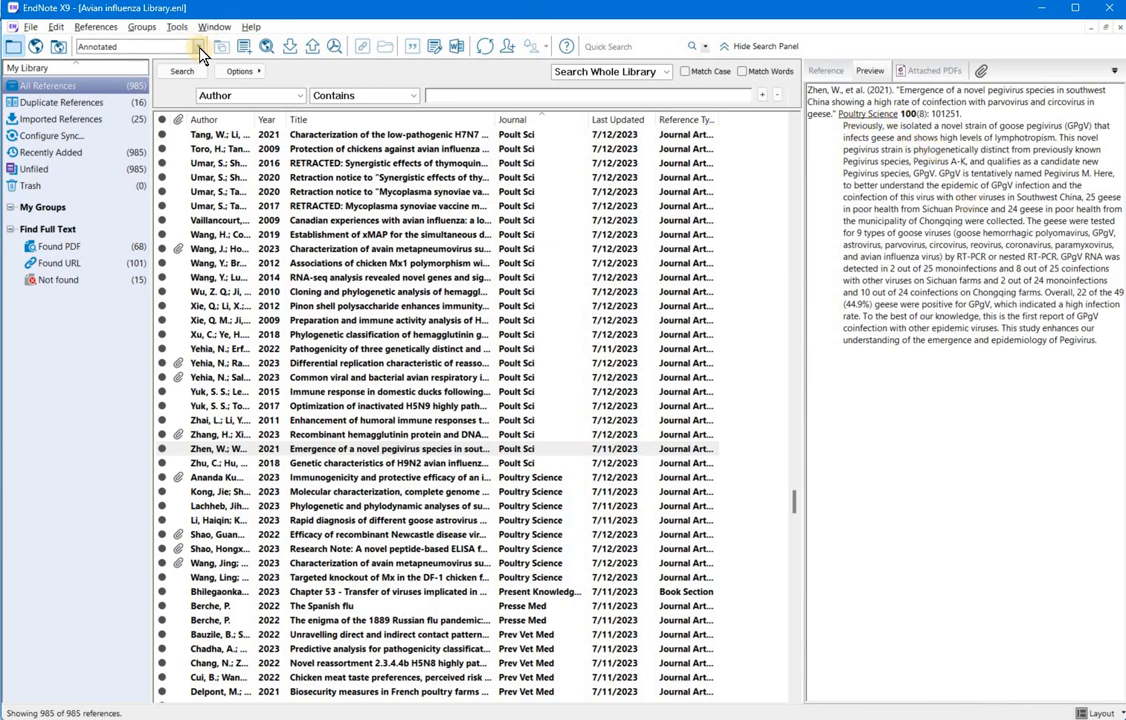
Switch the output style to Vancouver and compare the journal name in the previews of a Poult Sci and a Poultry Science reference
{"action": "left_click", "coordinate": [160, 47]}
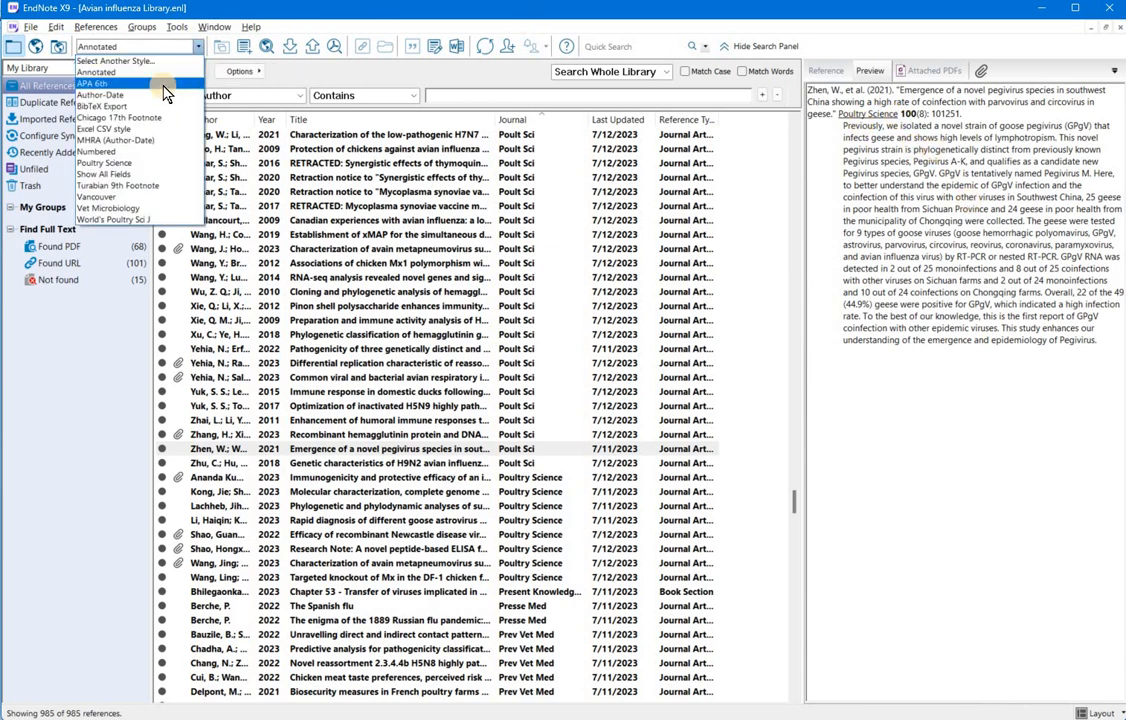
{"action": "left_click", "coordinate": [133, 197]}
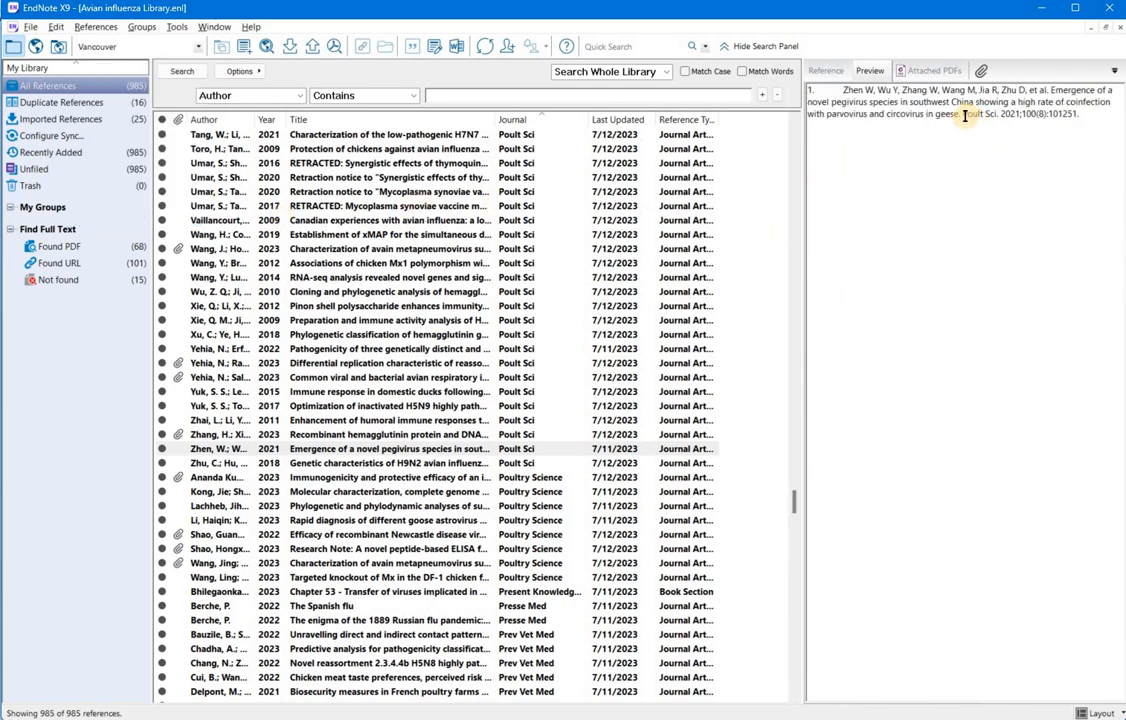
{"action": "left_click_drag", "start_coordinate": [963, 113], "coordinate": [999, 112]}
{"action": "left_click", "coordinate": [545, 474]}
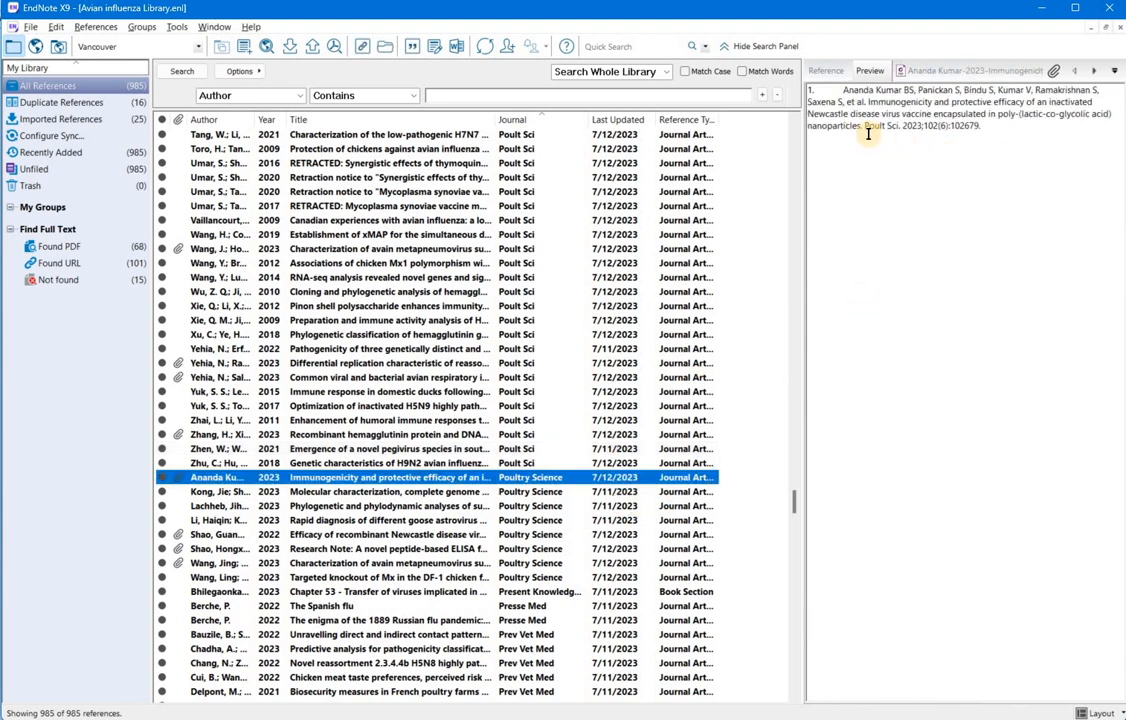
{"action": "left_click_drag", "start_coordinate": [866, 127], "coordinate": [898, 127]}
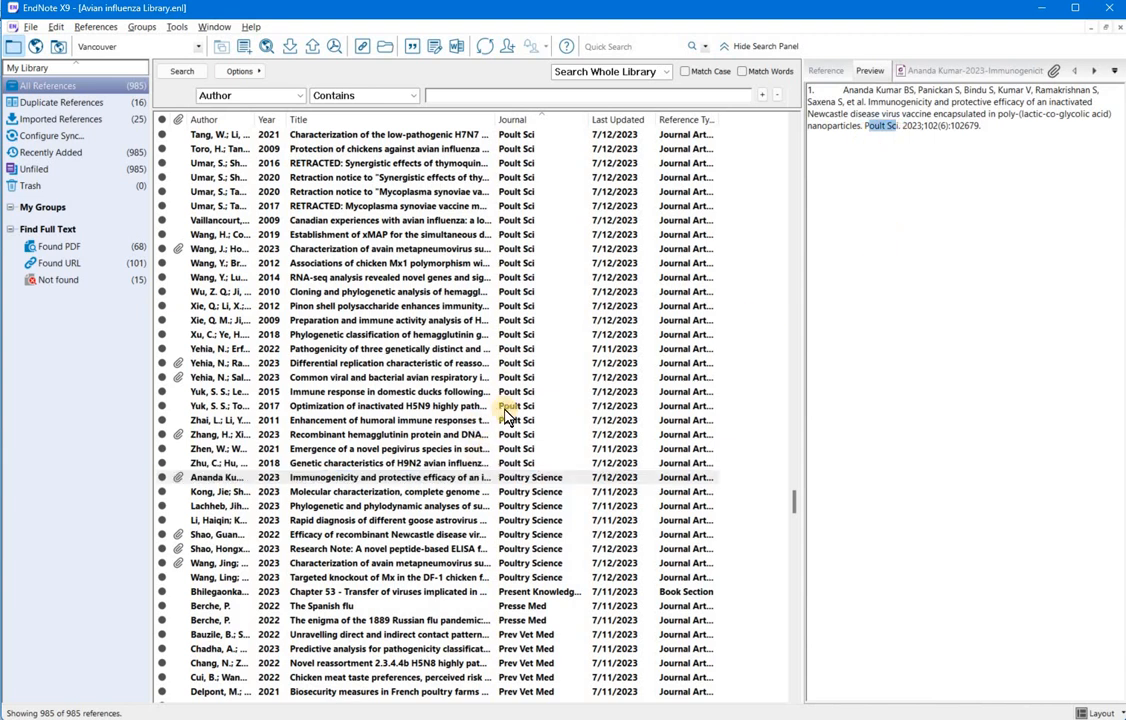